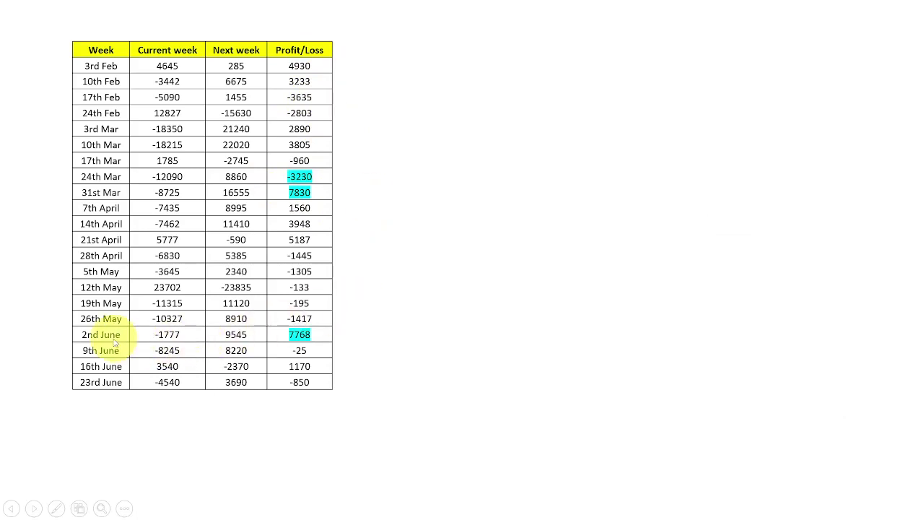
- Switch from the weekly profit/loss slide to the Opstra Options Simulator in the browser
click(296, 328)
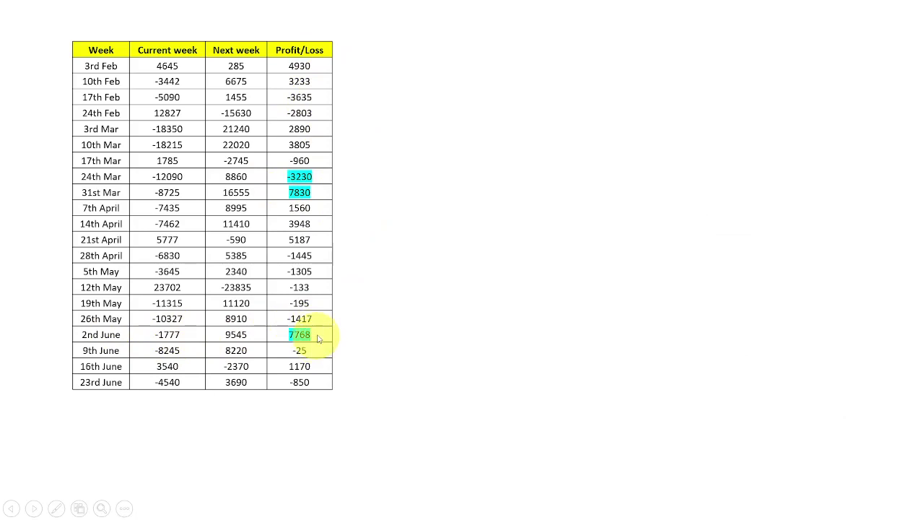
key(alt+Tab)
key(alt+Tab)
key(alt+Tab)
key(alt+Tab)
key(alt+Tab)
key(alt+Tab)
key(alt+Tab)
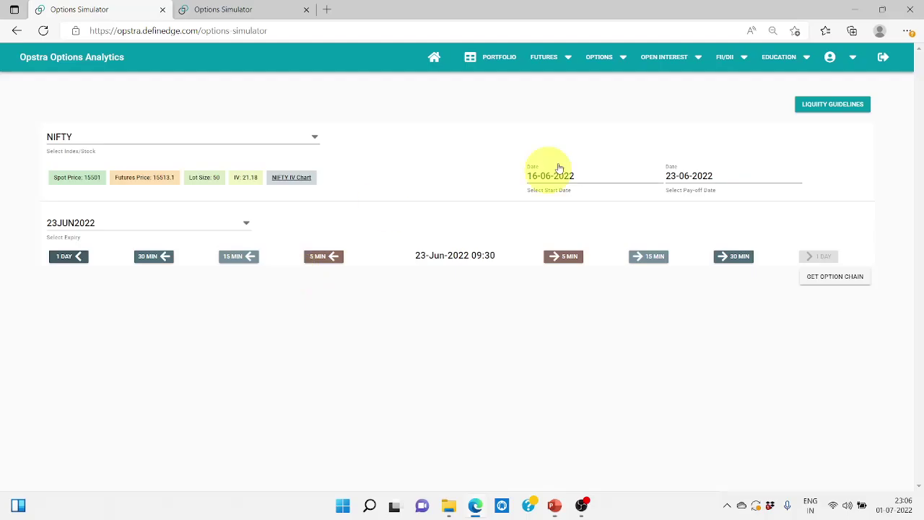
- Set the NIFTY simulation's start date to 26-05-2022 and its pay-off date to 02-06-2022
click(559, 167)
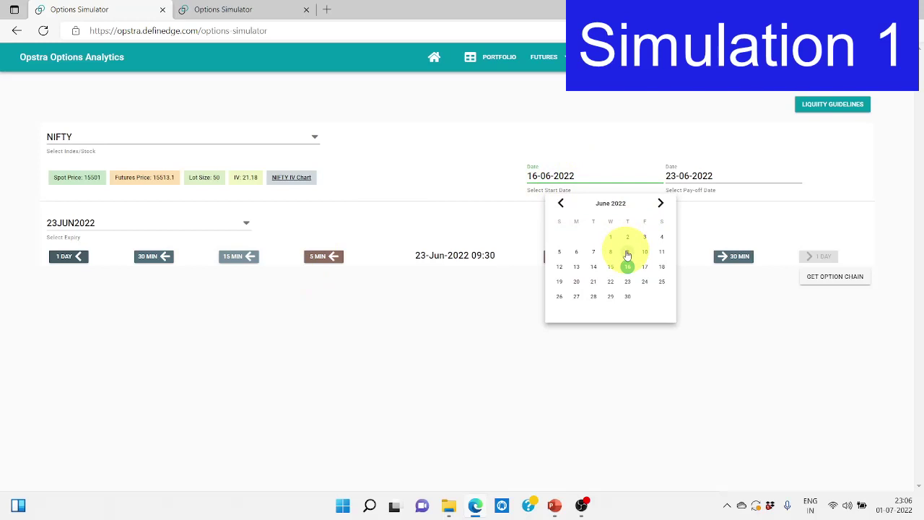
click(562, 204)
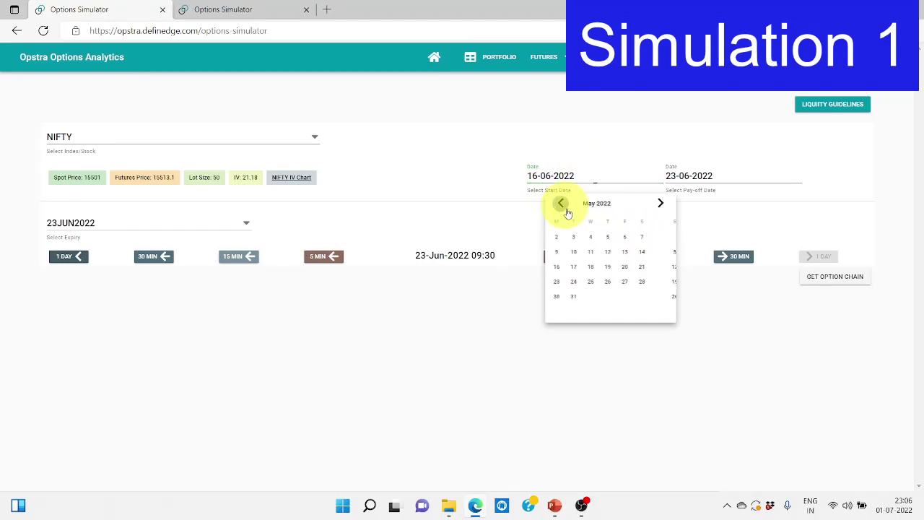
click(627, 281)
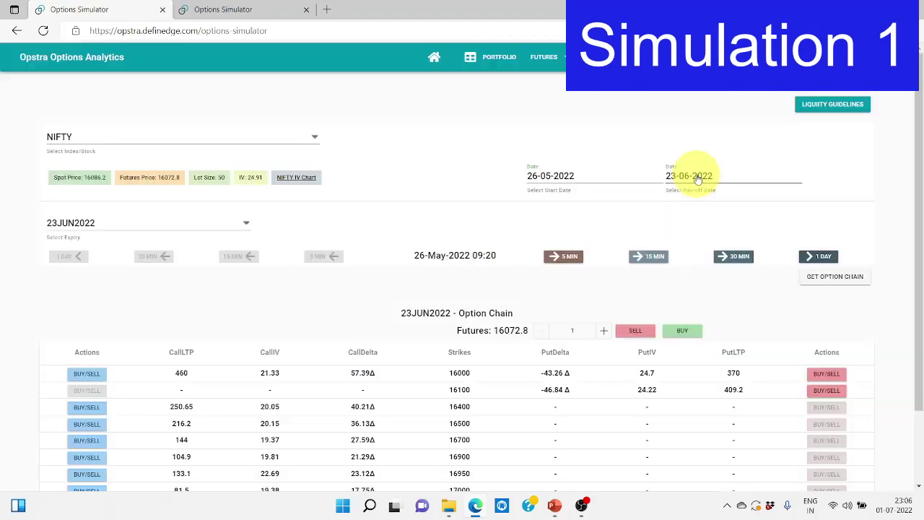
click(695, 175)
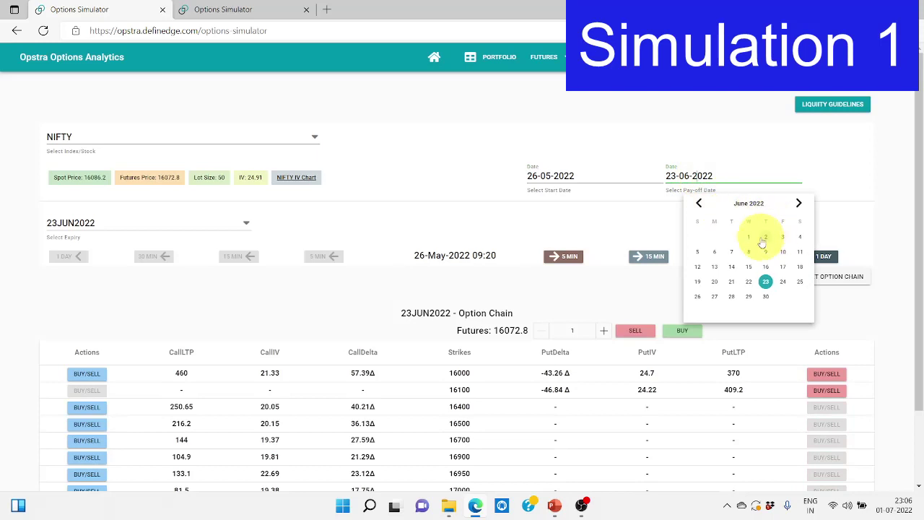
click(765, 236)
- Select the 02JUN2022 expiry and load its option chain for 26-May-2022 09:30
click(186, 230)
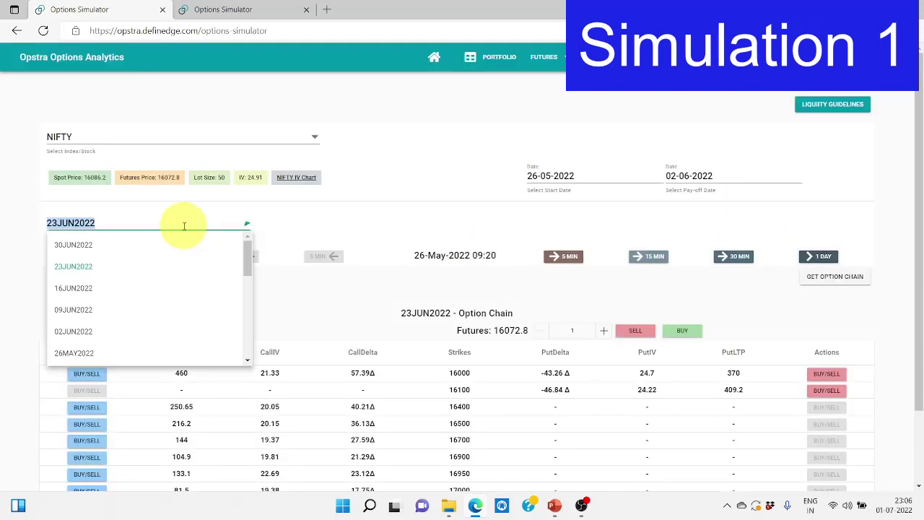
click(91, 329)
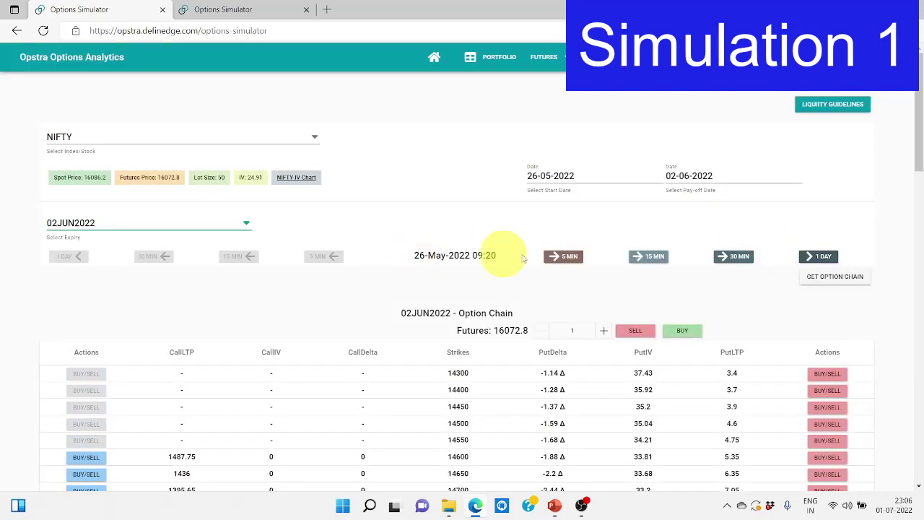
click(567, 257)
click(854, 280)
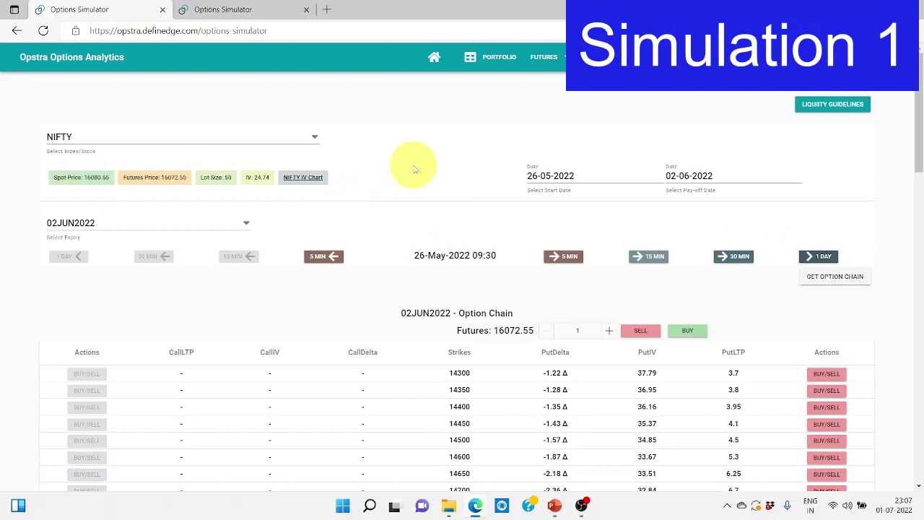
- Add buy positions of one lot each in the 02JUN2022 15900 put and 16300 call
scroll(412, 165, down, 2)
scroll(602, 279, down, 6)
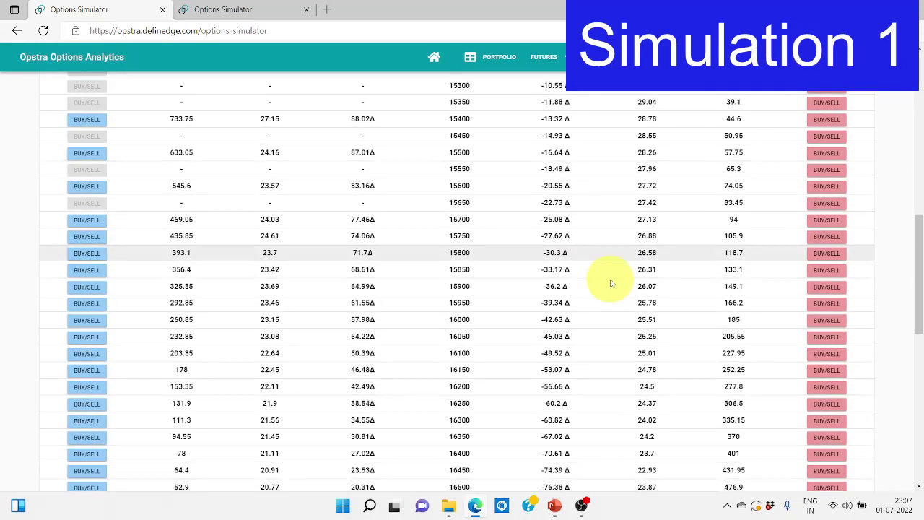
click(824, 288)
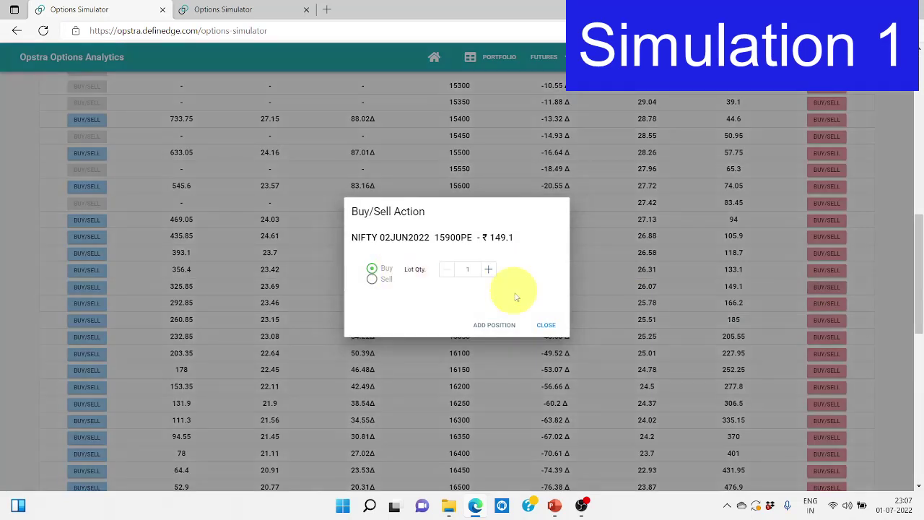
click(500, 319)
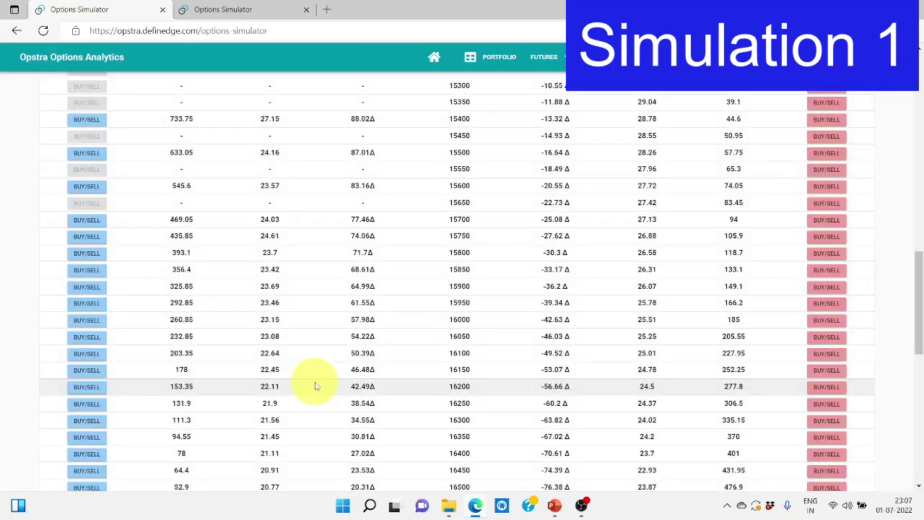
click(81, 420)
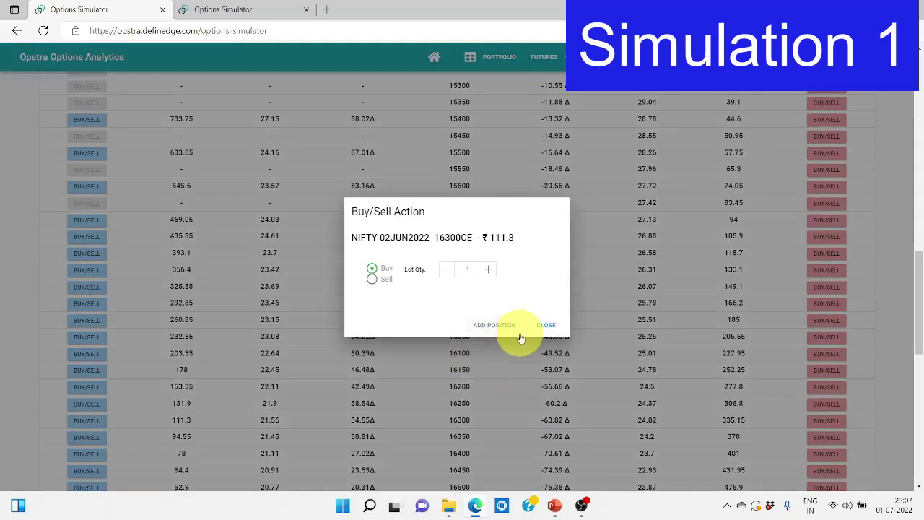
click(498, 324)
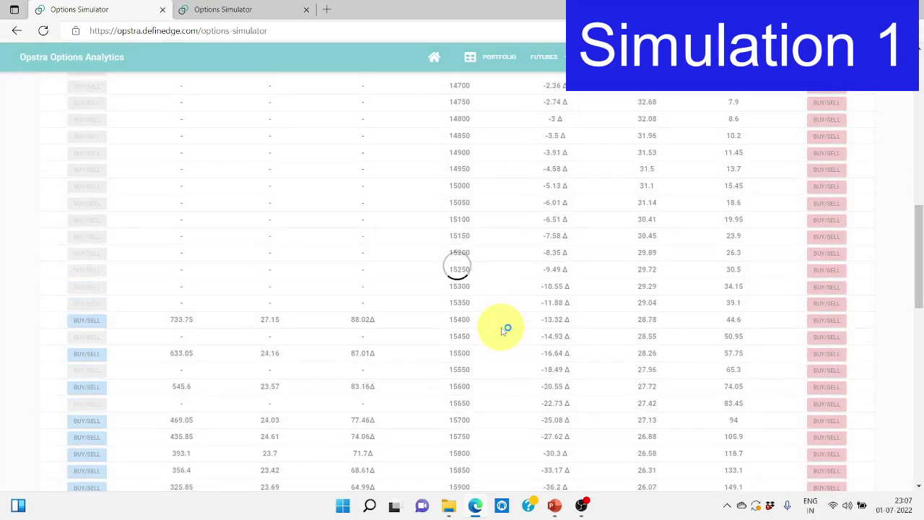
- In the second Options Simulator tab, set the start date to 26-05-2022 and the pay-off date to 02-06-2022
click(239, 13)
click(547, 175)
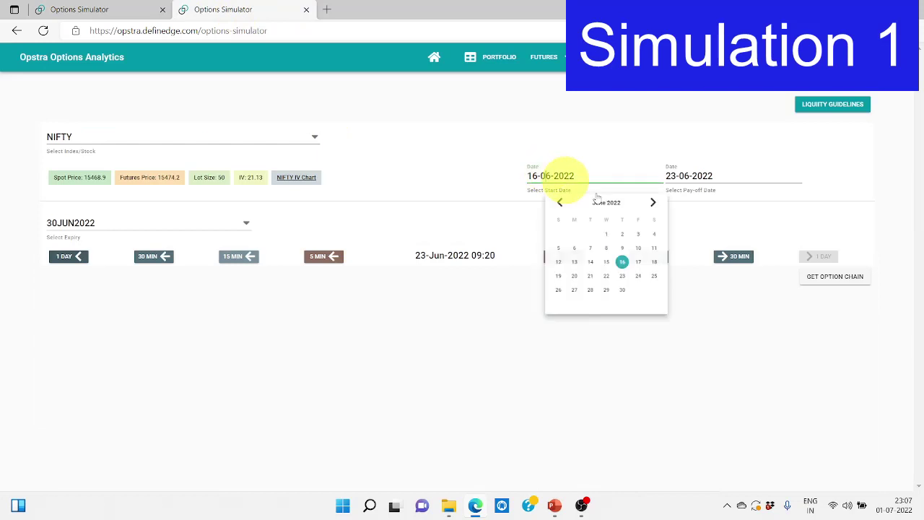
click(560, 204)
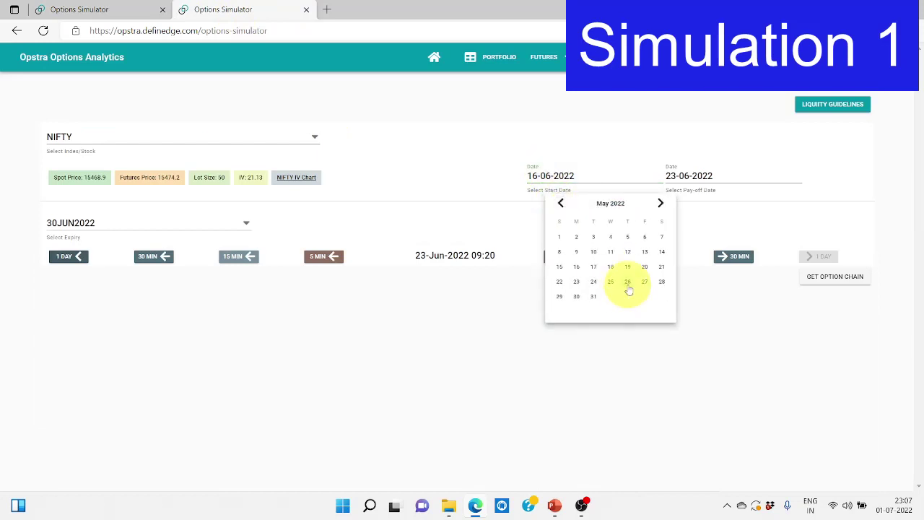
click(627, 283)
click(733, 191)
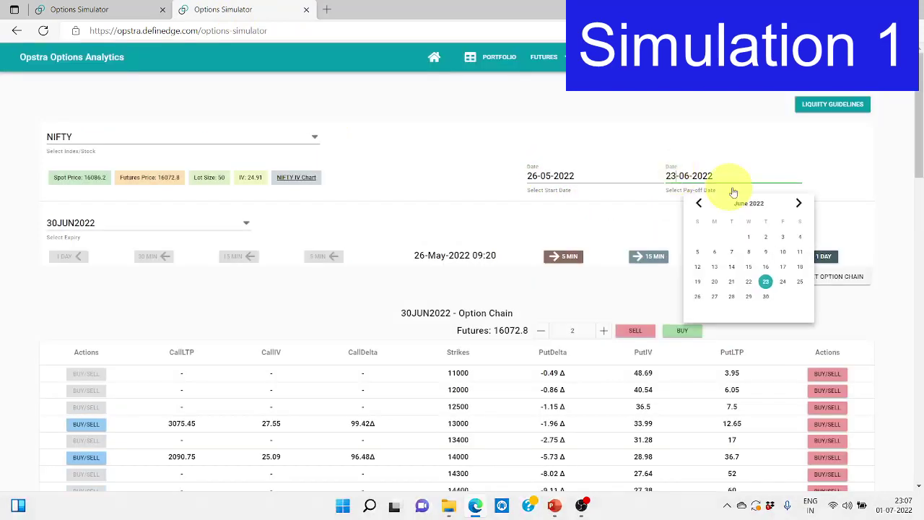
click(766, 238)
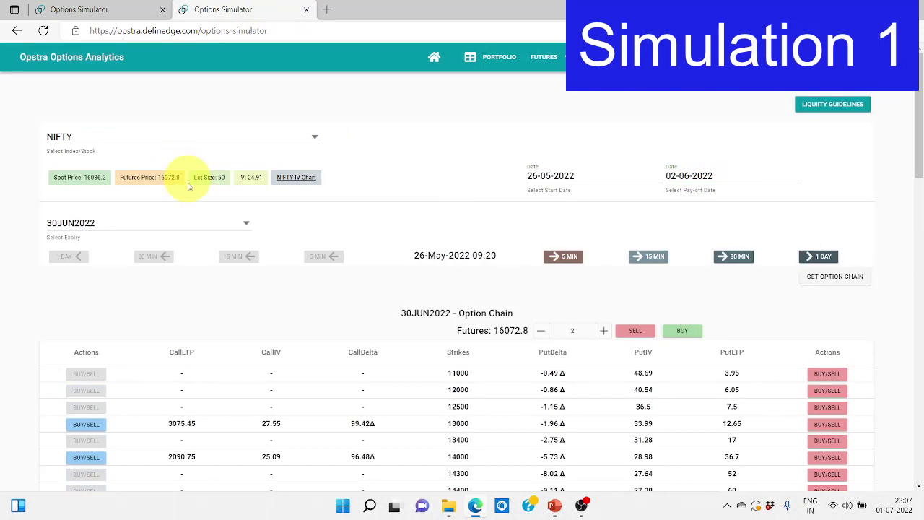
- Select the 09JUN2022 expiry in the second simulation and advance its option chain to 26-May-2022 09:30
click(138, 226)
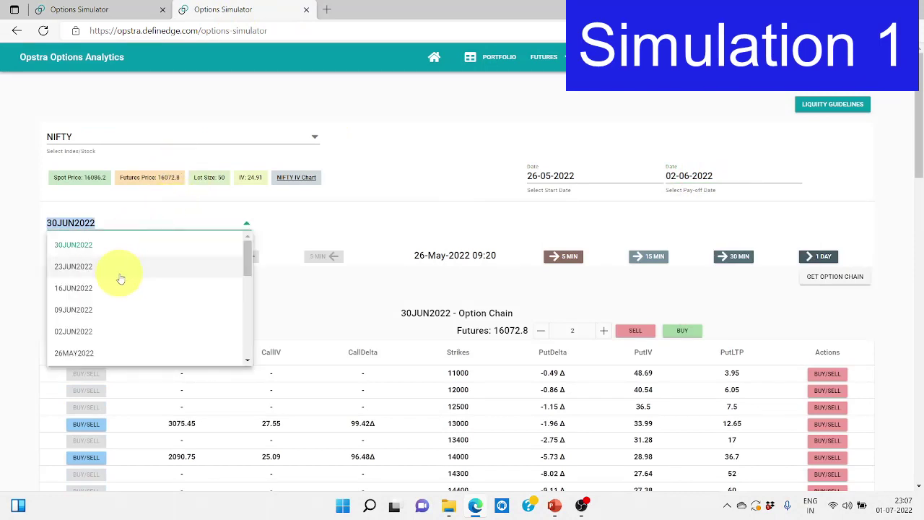
click(96, 312)
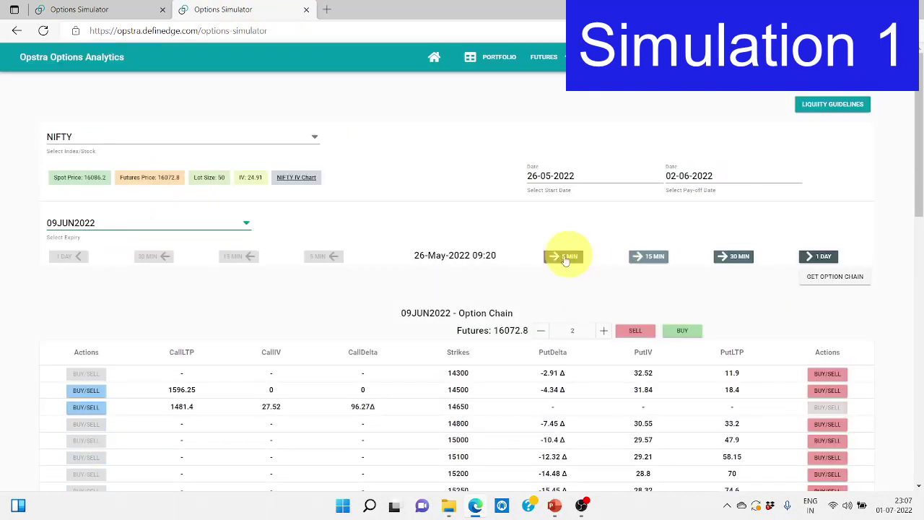
click(563, 257)
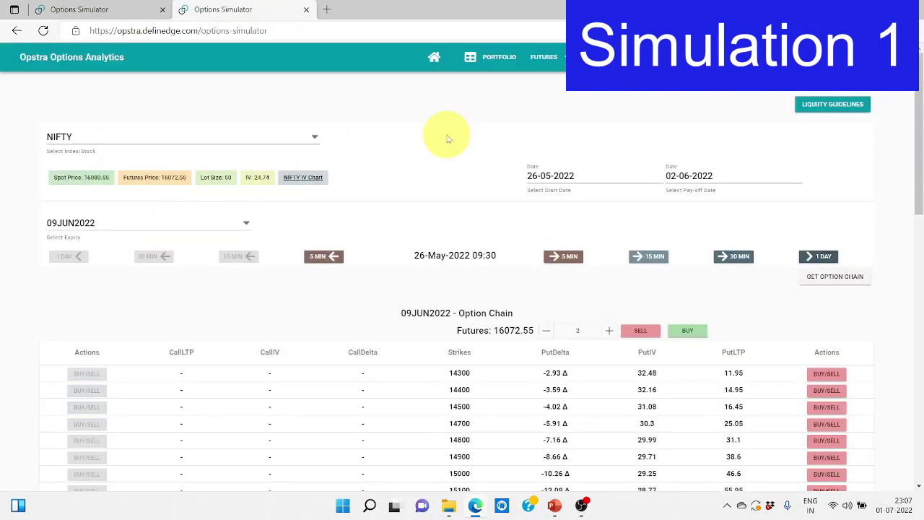
- Add a sell position of two lots in the 09JUN2022 15600 put
scroll(505, 187, down, 6)
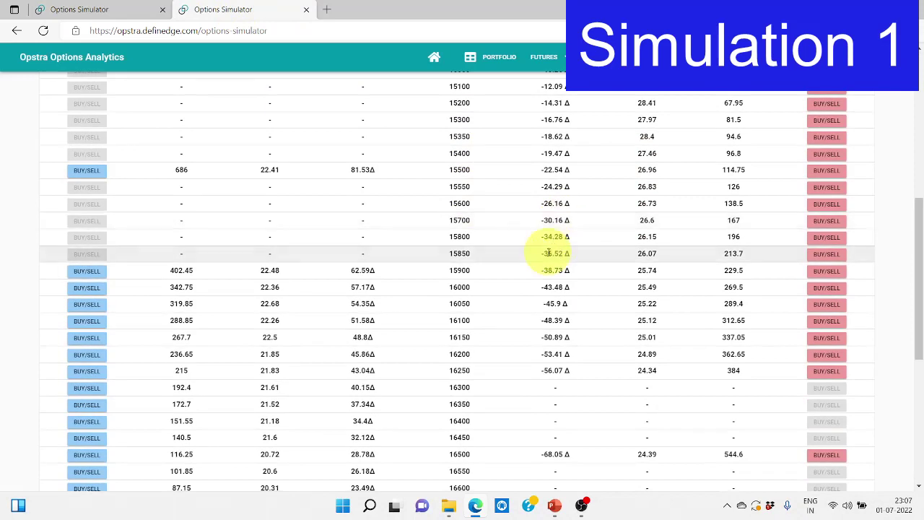
click(821, 207)
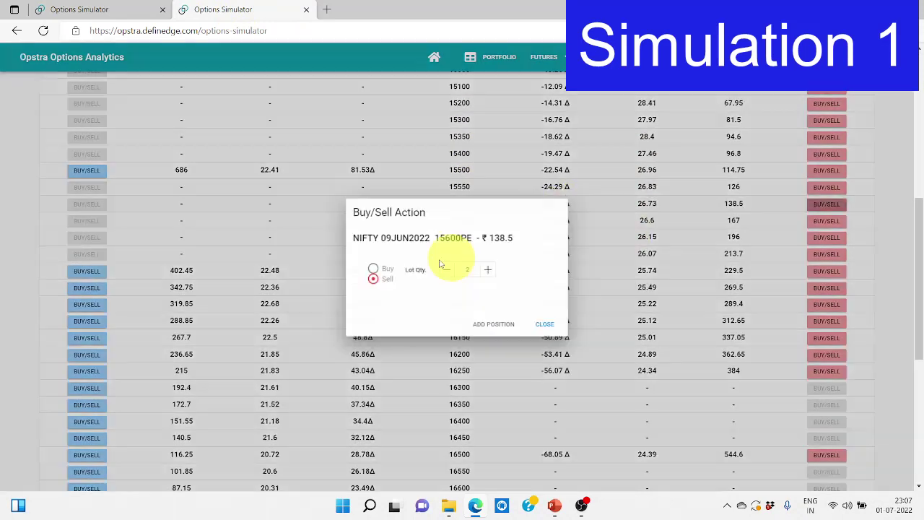
click(487, 269)
click(482, 327)
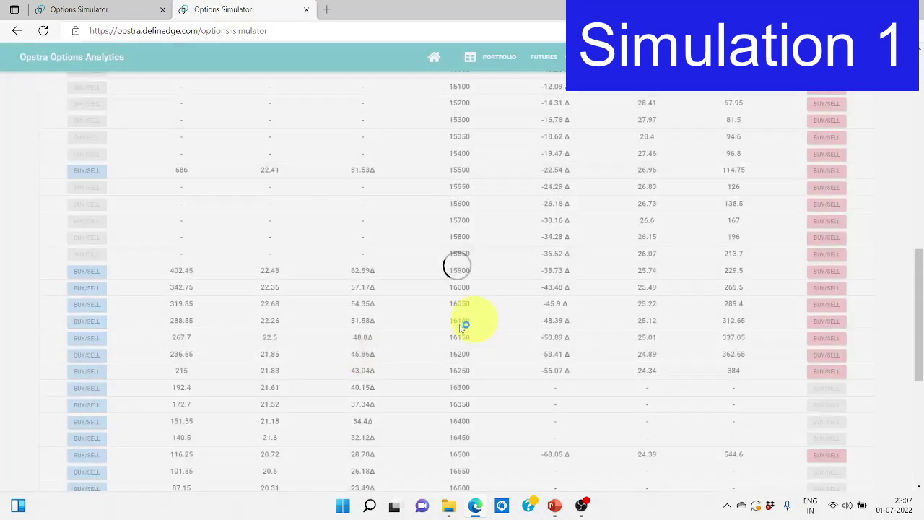
- Add a sell position of two lots in the 09JUN2022 16600 call and set the pay-off date to 02-06-2022
scroll(351, 367, down, 1)
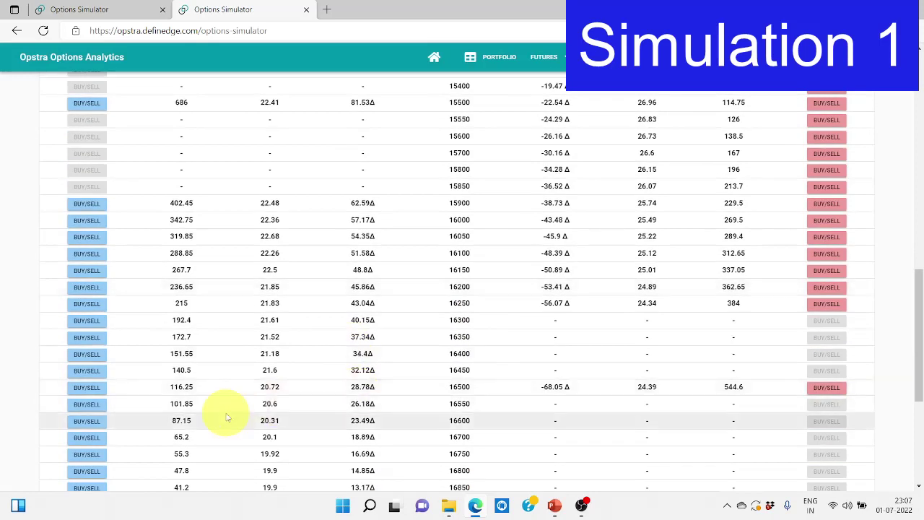
click(87, 421)
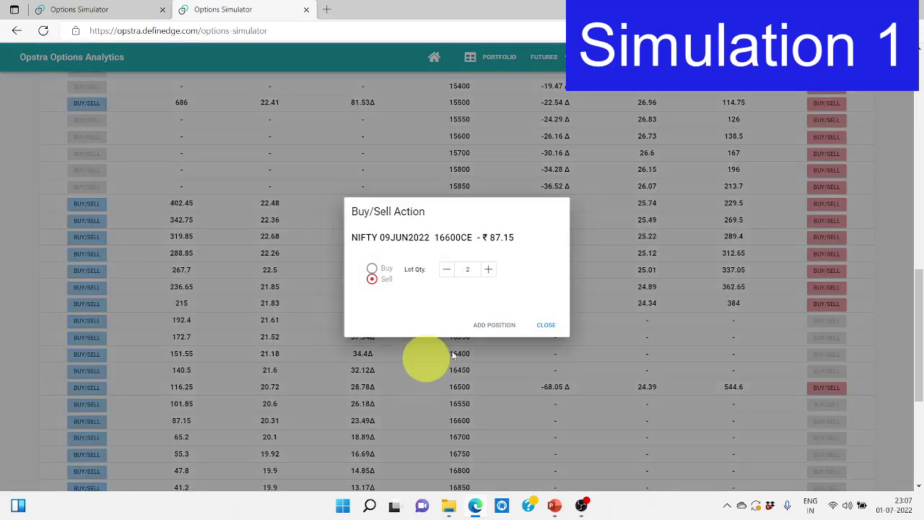
click(495, 323)
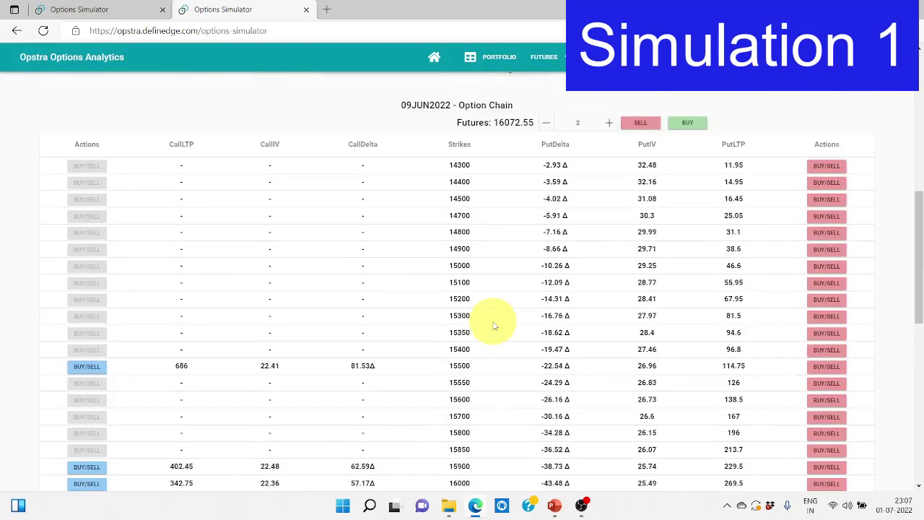
click(692, 122)
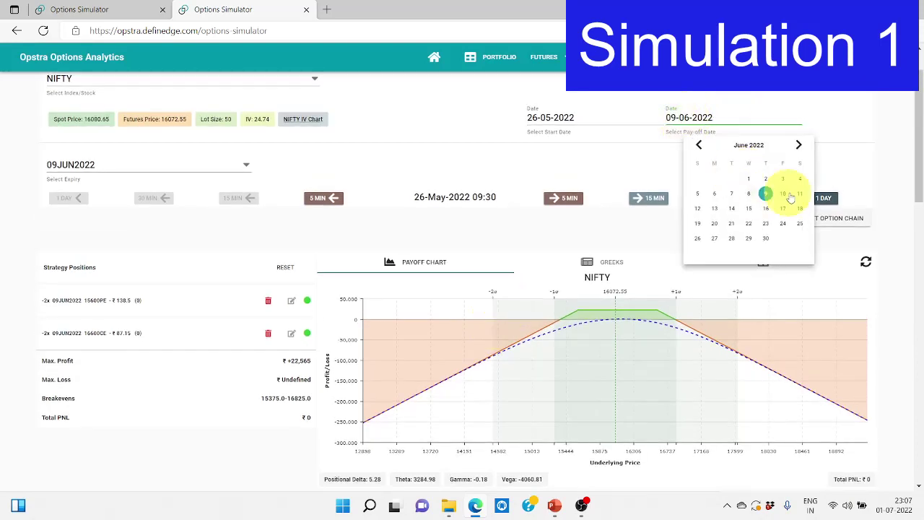
click(767, 181)
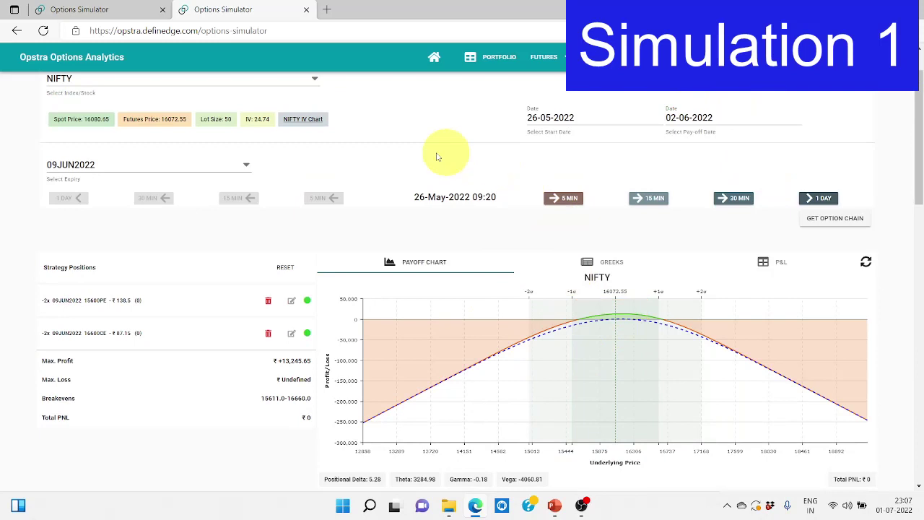
- Return to the first simulation with the bought options and advance it day by day to 02-Jun-2022 09:30
click(139, 13)
click(830, 197)
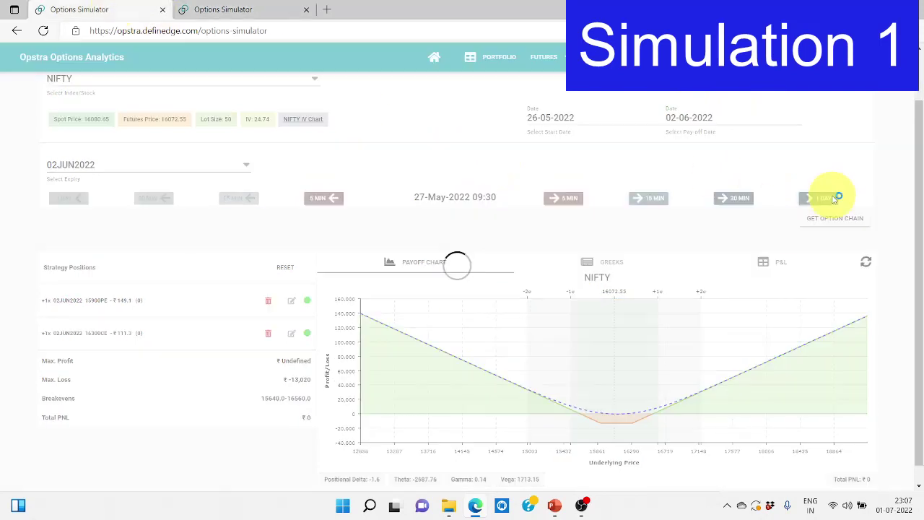
click(823, 198)
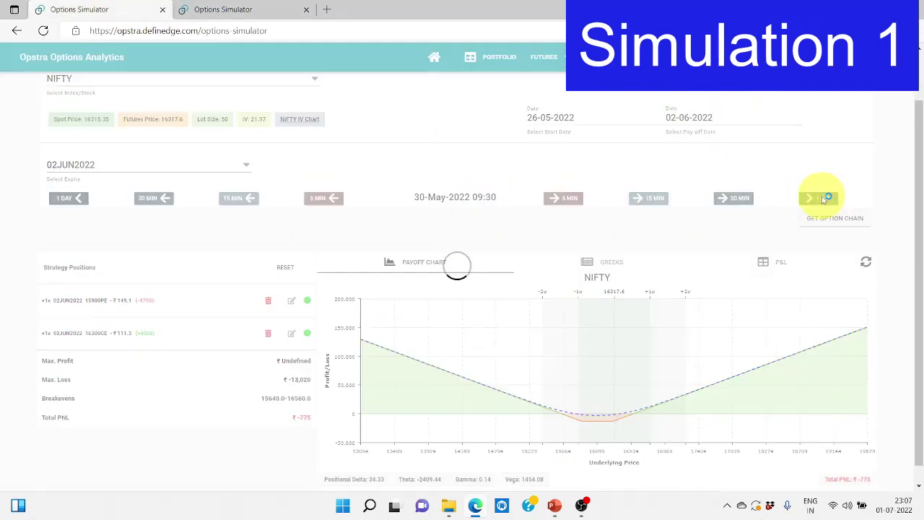
click(824, 199)
click(823, 198)
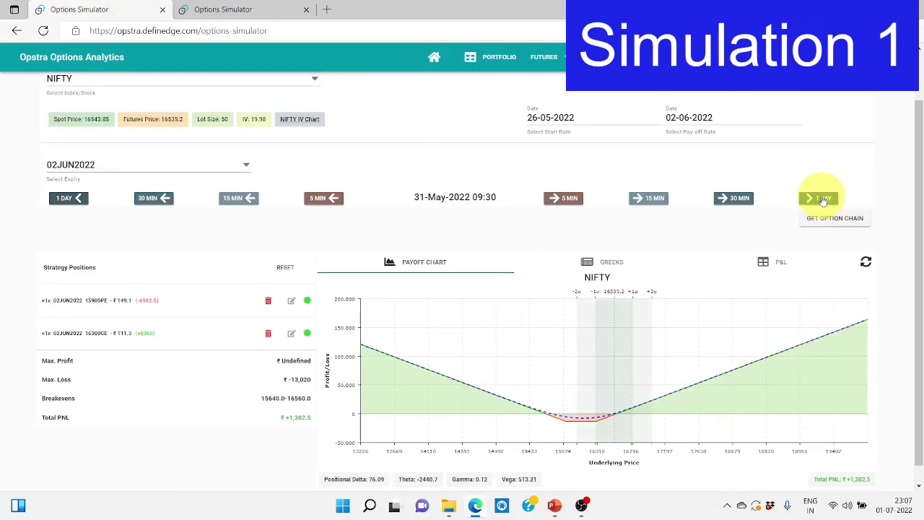
click(824, 198)
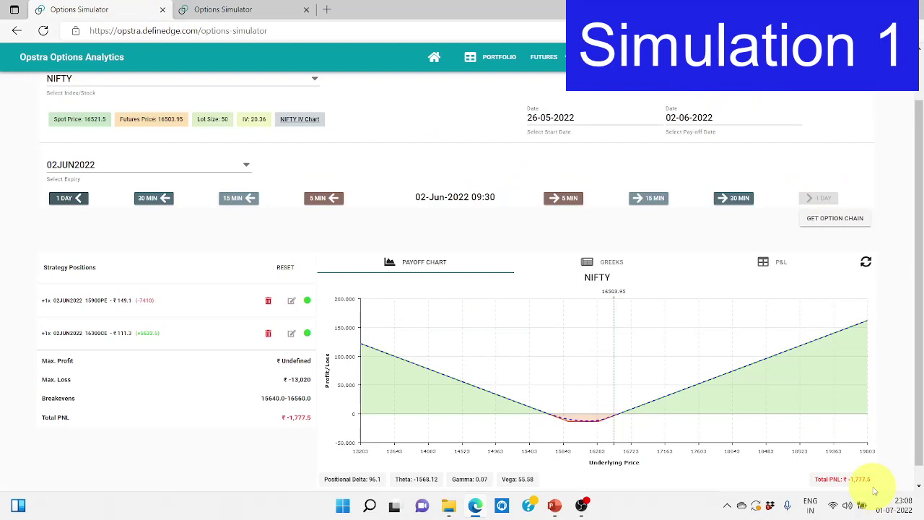
- Advance the second simulation with the sold 09JUN2022 options day by day to 02-Jun-2022 09:20
click(228, 18)
click(811, 199)
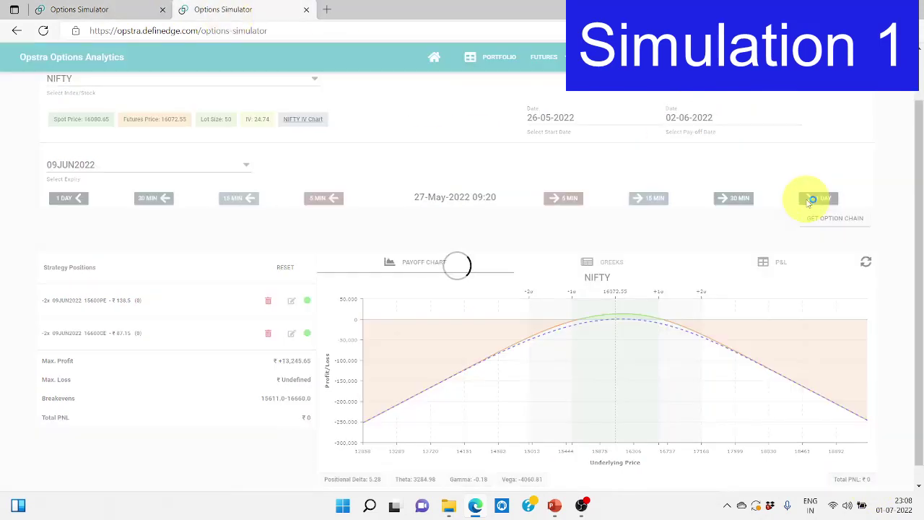
click(812, 199)
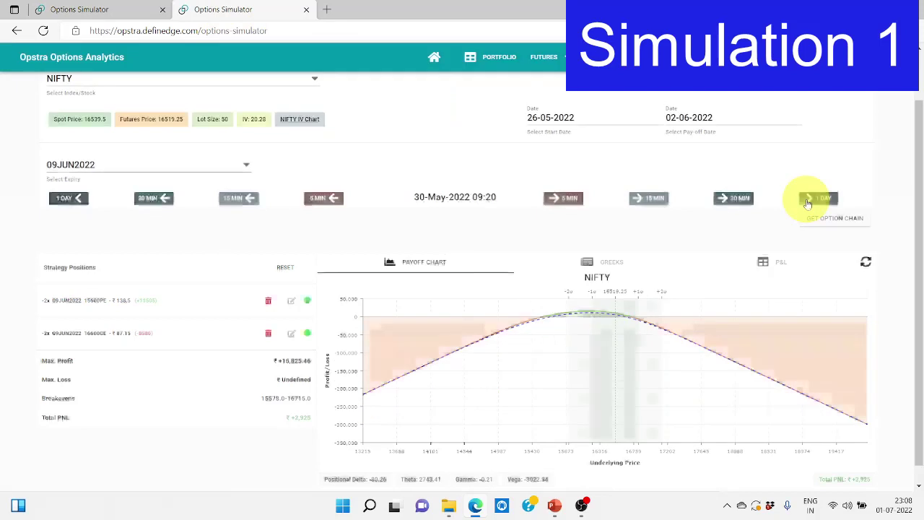
click(811, 199)
click(811, 199)
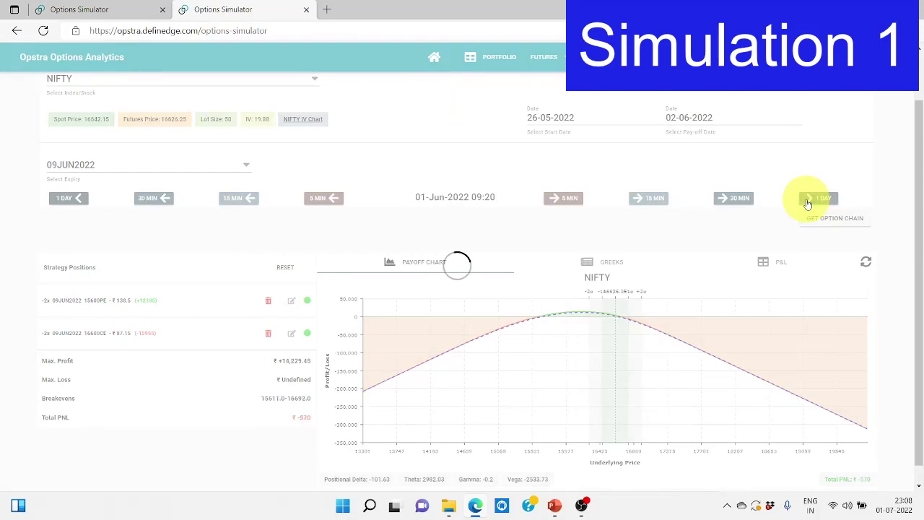
click(811, 199)
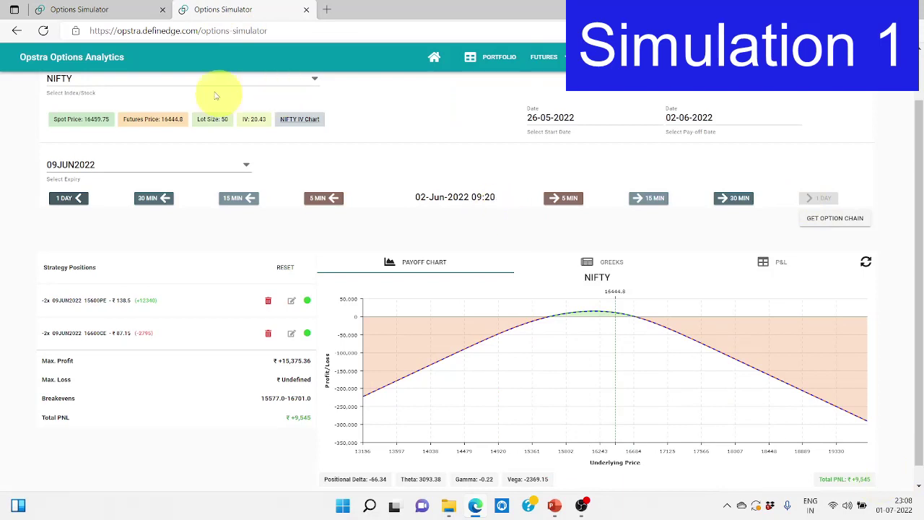
- Return to the first simulation and look through the open windows for the weekly results slide
click(79, 8)
key(alt+Tab)
key(alt+Tab)
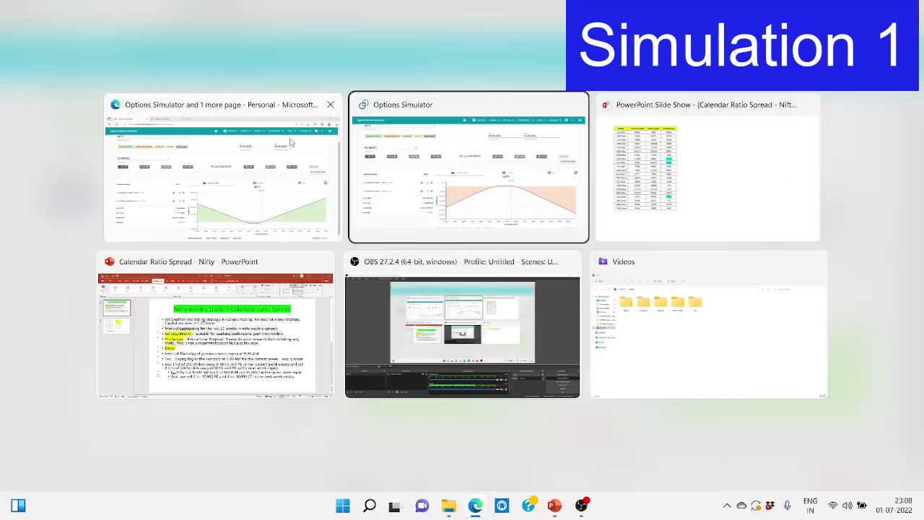
key(alt+Tab)
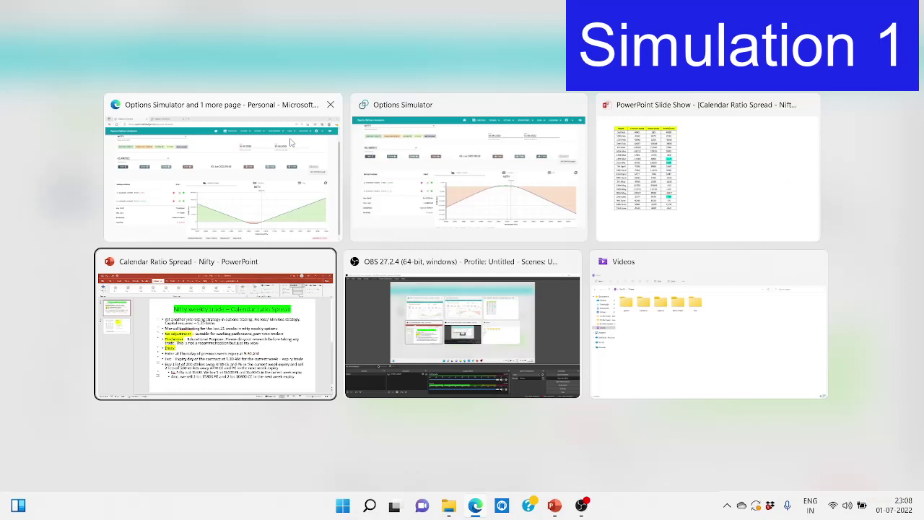
key(alt+Tab)
key(alt+Tab)
key(alt+Tab)
key(alt+Tab)
key(alt+Tab)
key(alt+Tab)
key(alt+Tab)
key(alt+Tab)
key(alt+Tab)
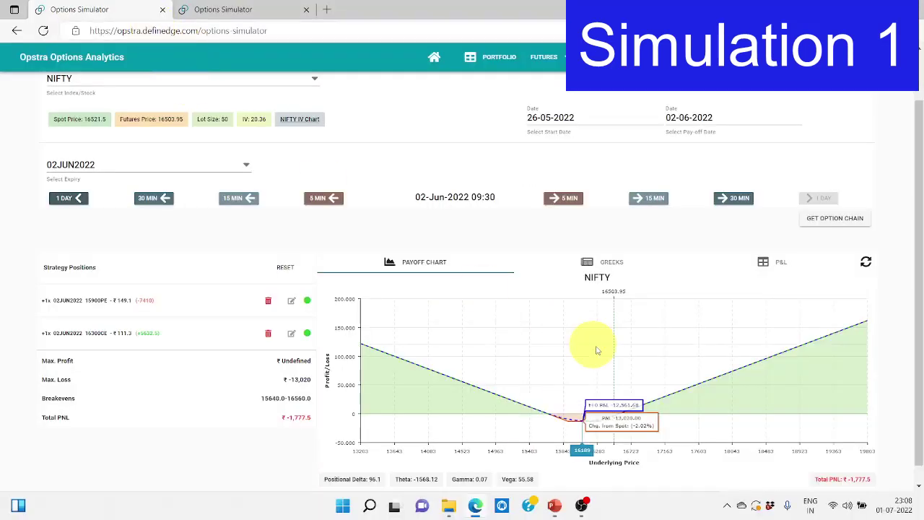
- Compare the total PNL of both simulations with the 2nd June row of the PowerPoint weekly profit/loss table
key(alt+Tab)
key(alt+Tab)
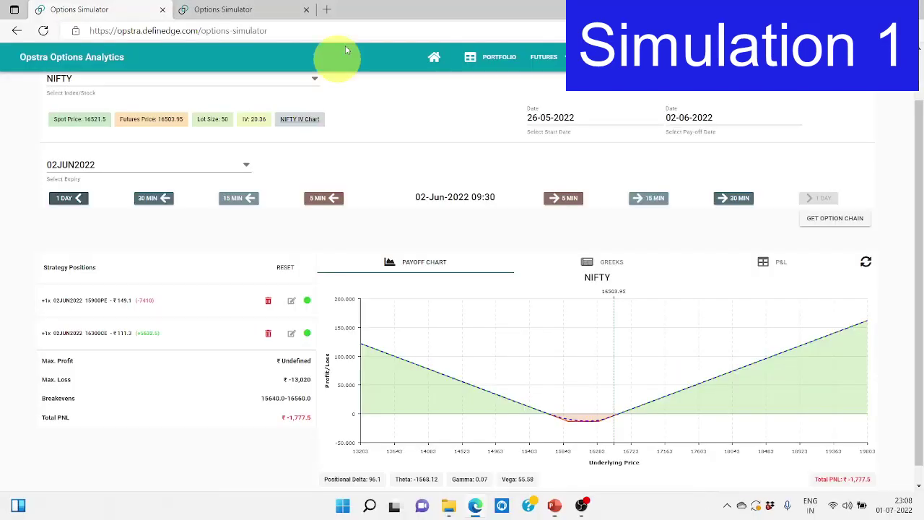
click(234, 10)
key(ctrl+Tab)
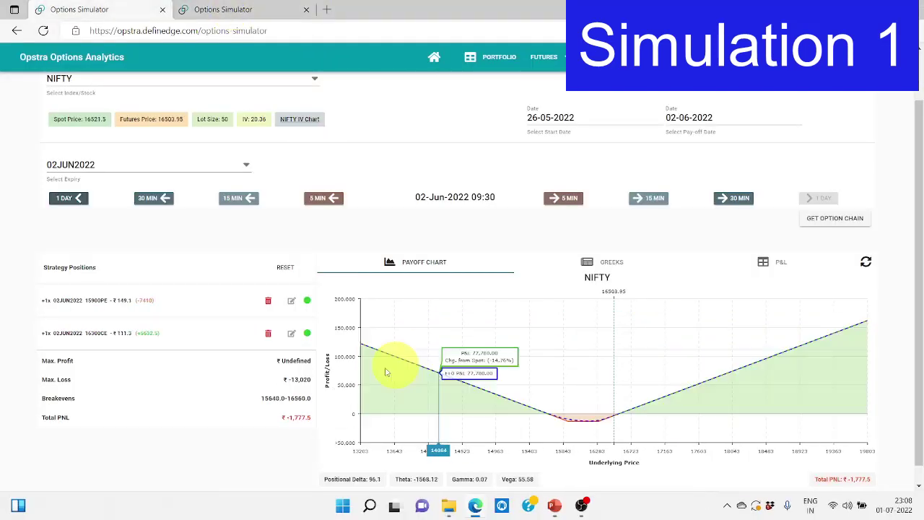
key(ctrl+Tab)
key(alt+Tab)
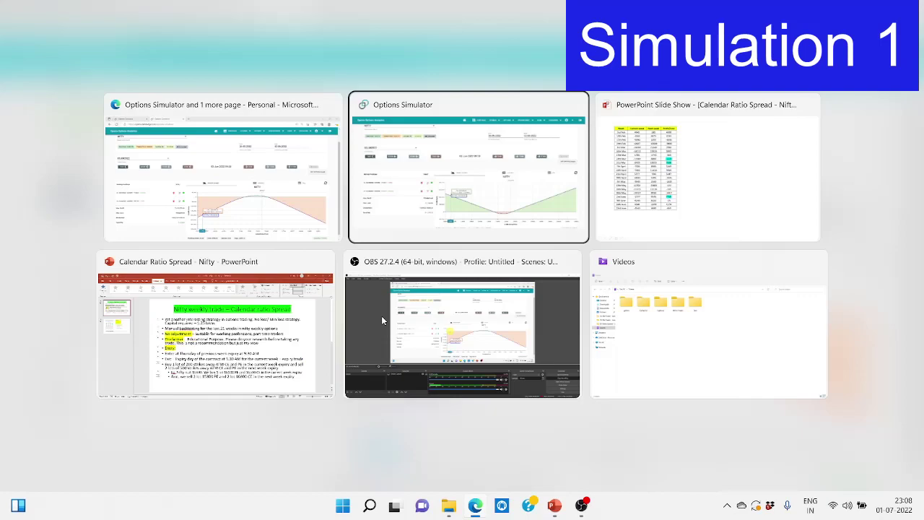
key(Tab)
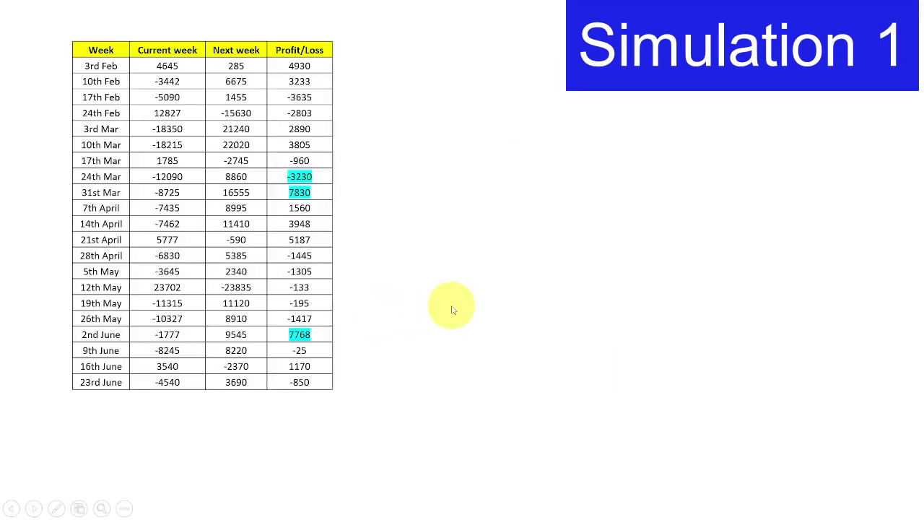
key(alt+Tab)
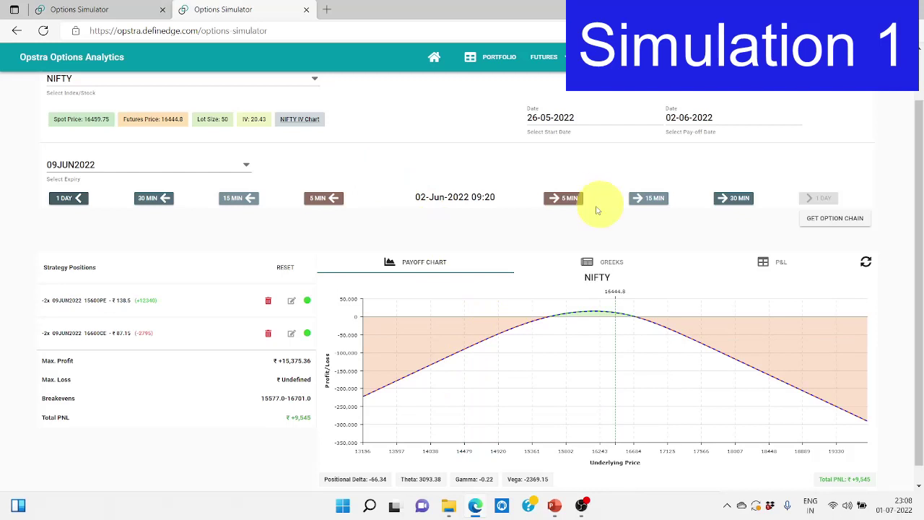
click(78, 10)
key(ctrl+Tab)
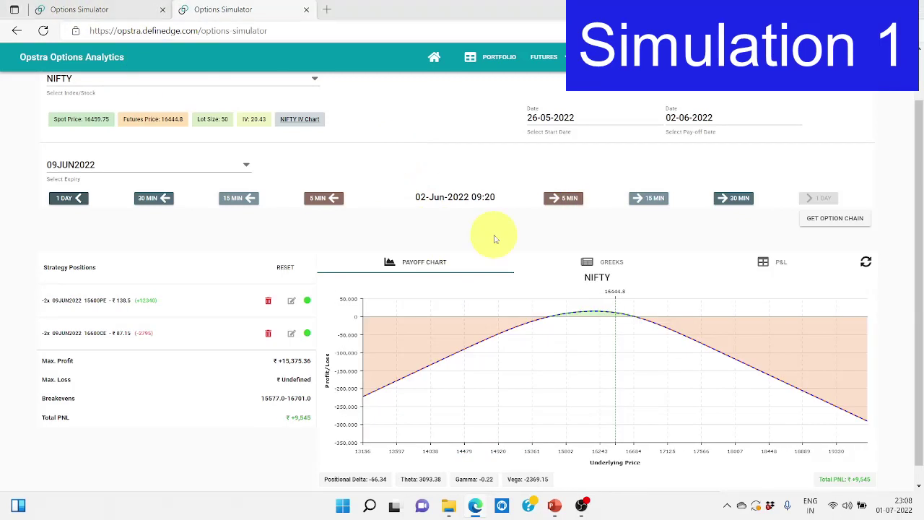
- Reset the strategy positions in both the first and the second simulation
key(ctrl+Tab)
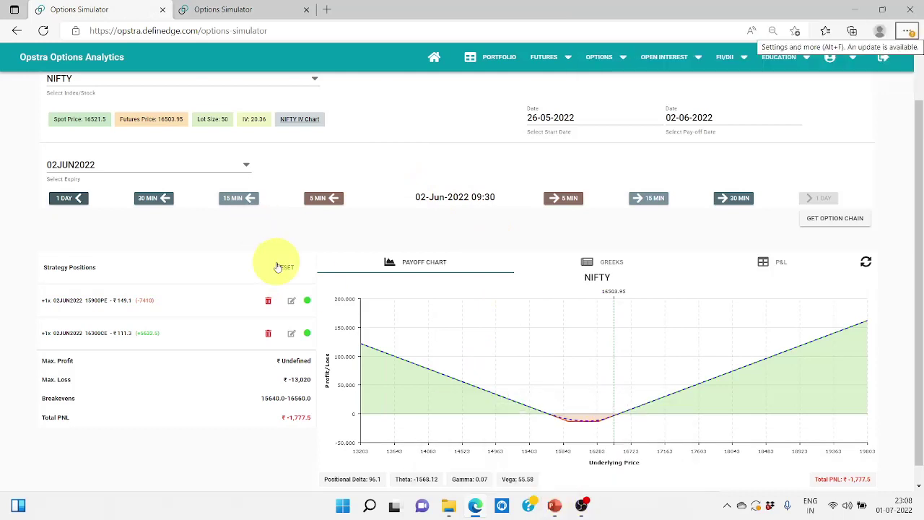
click(245, 9)
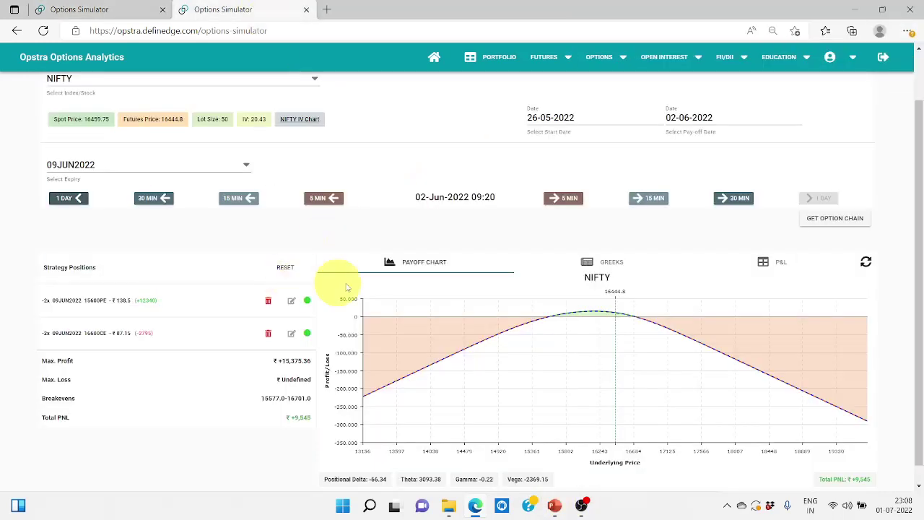
click(288, 267)
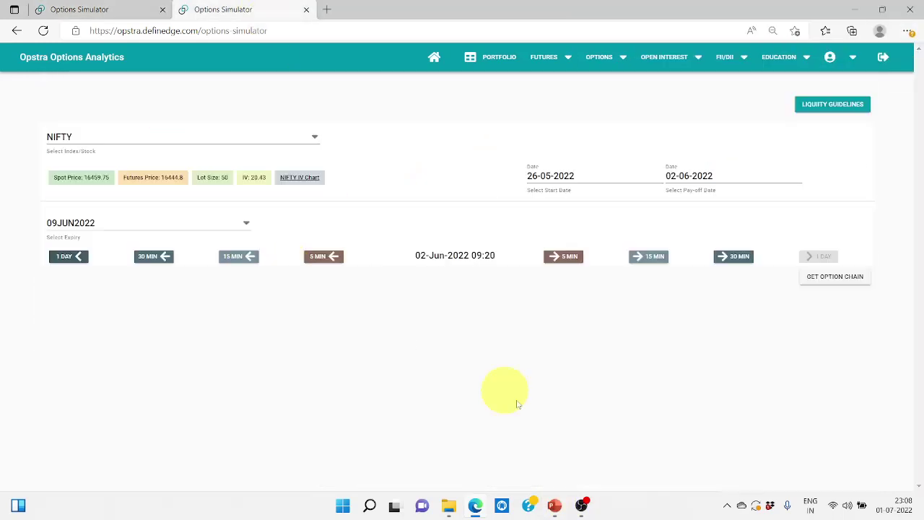
- Switch to the PowerPoint slide show and examine the 24th March row of the weekly profit/loss table
click(582, 506)
click(584, 503)
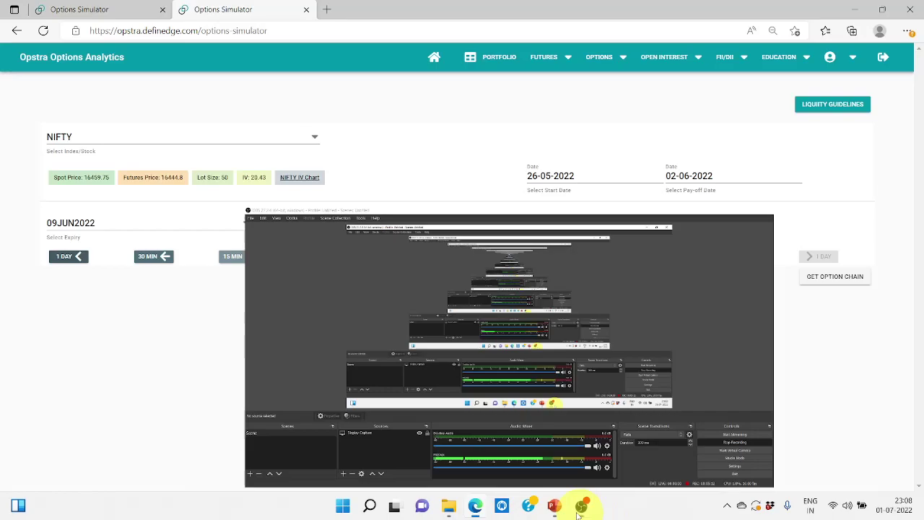
key(super+Tab)
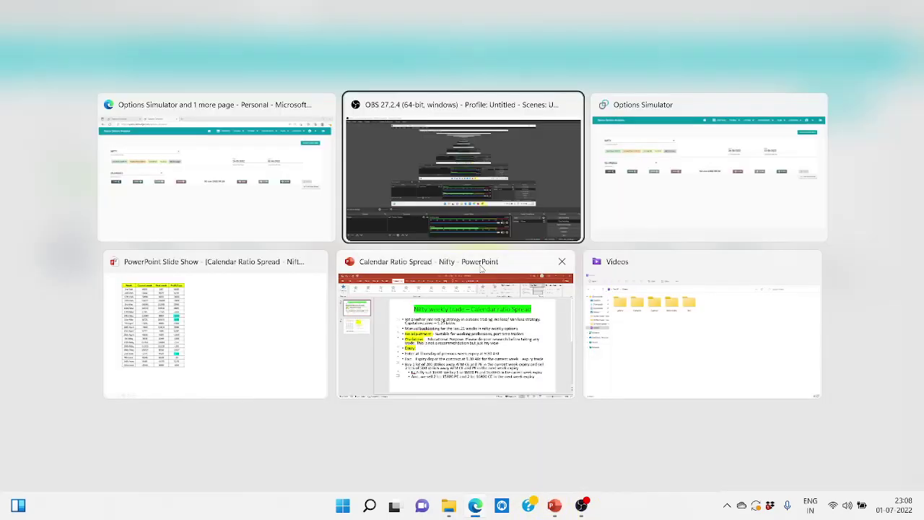
key(Right)
key(Return)
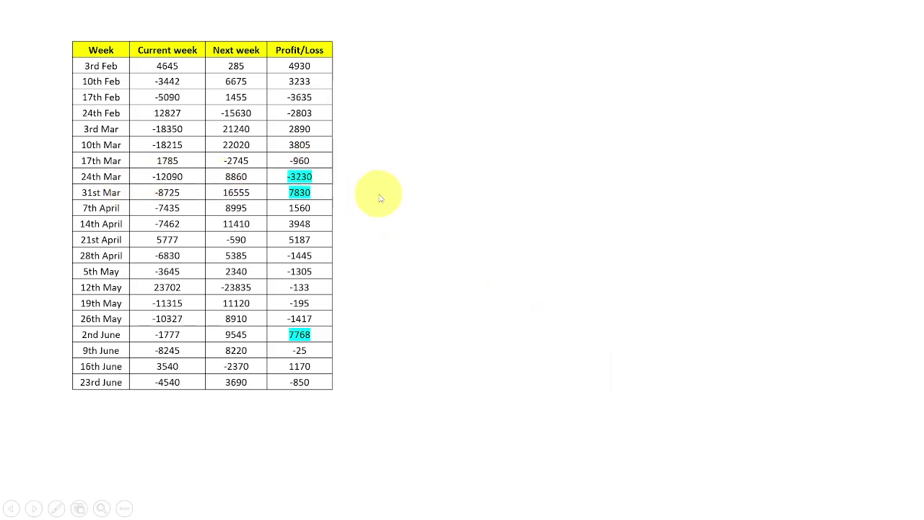
- Return to the first Options Simulator and set its start date to 17-03-2022 and pay-off date to 24-03-2022
key(alt+Tab)
click(72, 9)
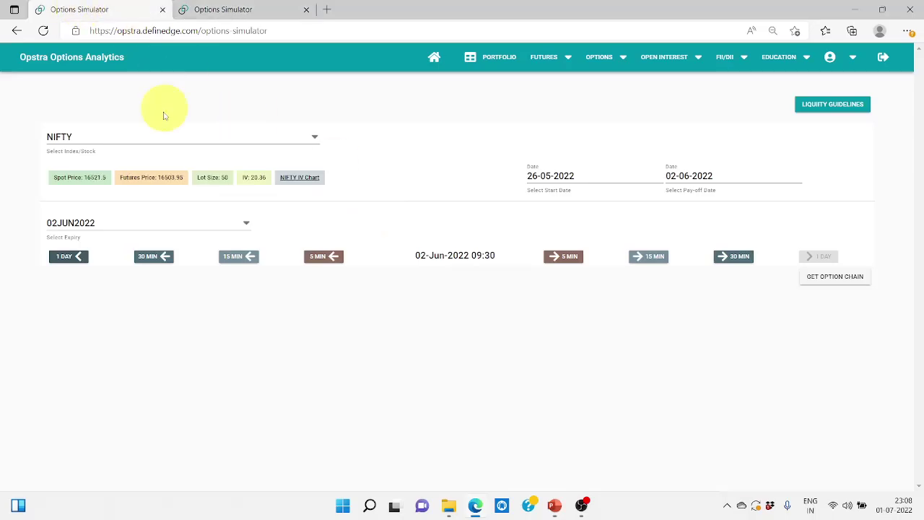
click(151, 137)
click(185, 113)
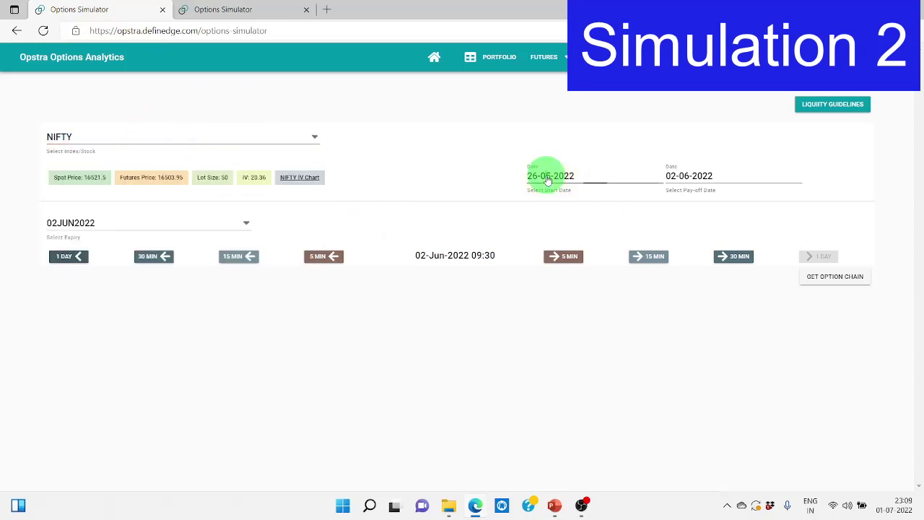
click(549, 180)
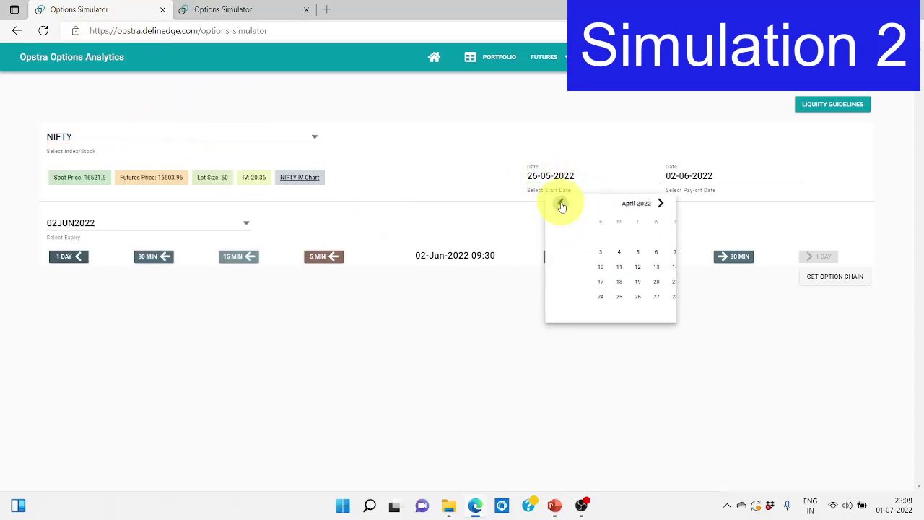
click(629, 268)
click(687, 176)
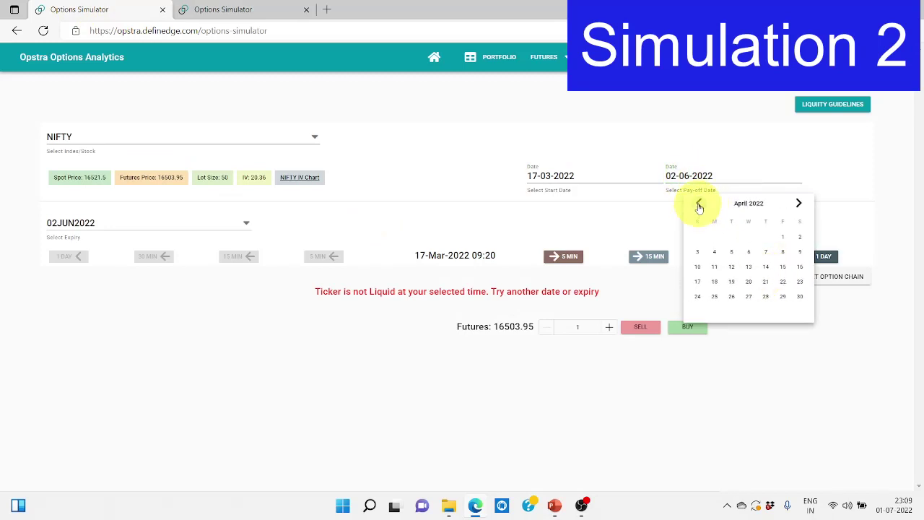
click(698, 206)
click(768, 284)
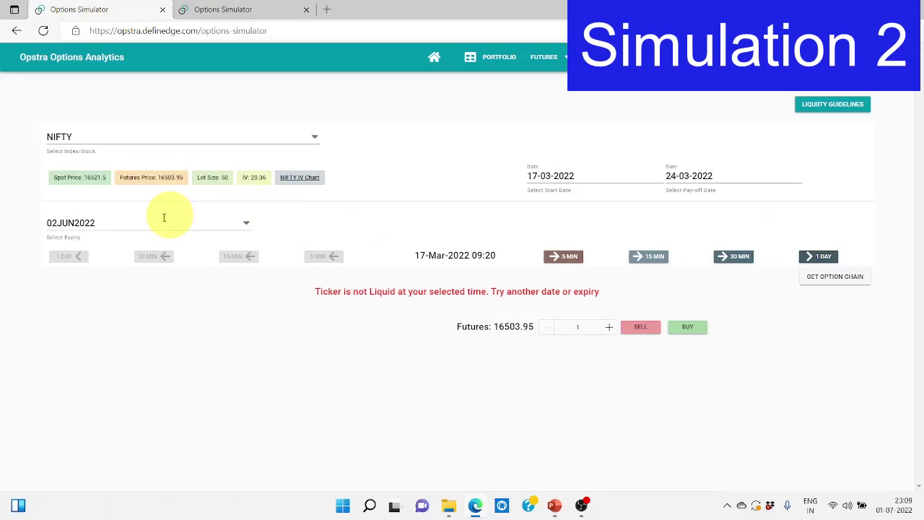
- Select the 24MAR2022 expiry and load its option chain for 17-Mar-2022 09:30
click(123, 222)
scroll(119, 282, down, 3)
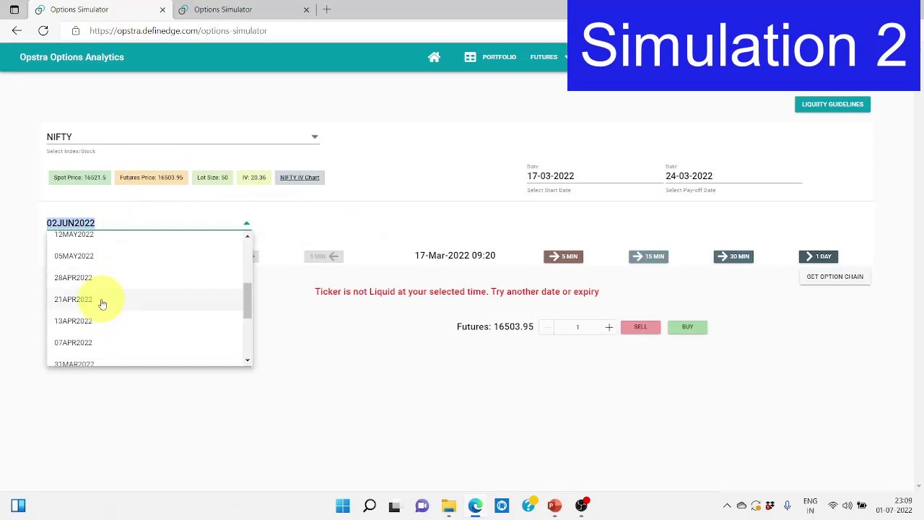
scroll(115, 339, down, 1)
click(98, 347)
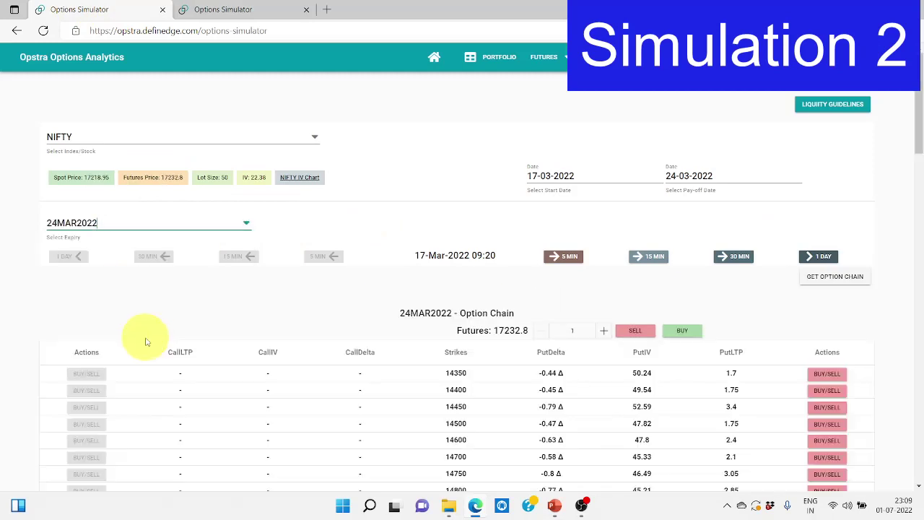
click(557, 257)
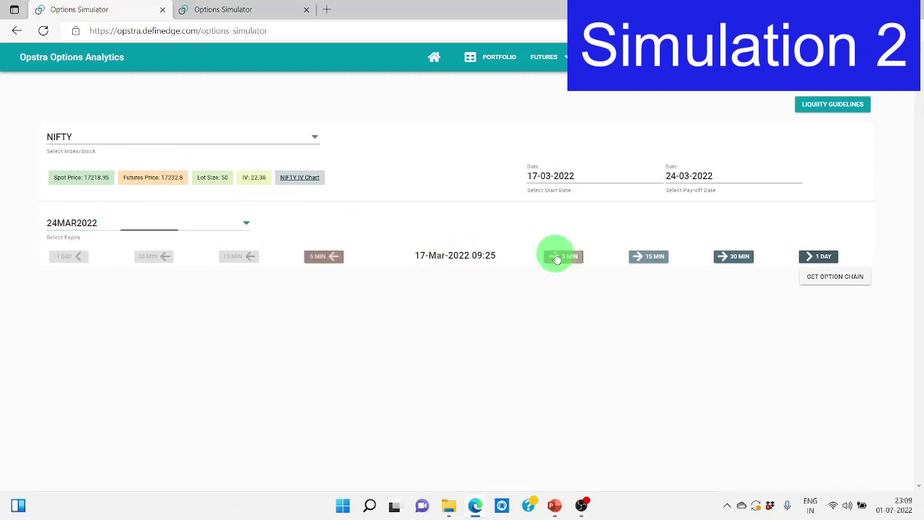
click(826, 278)
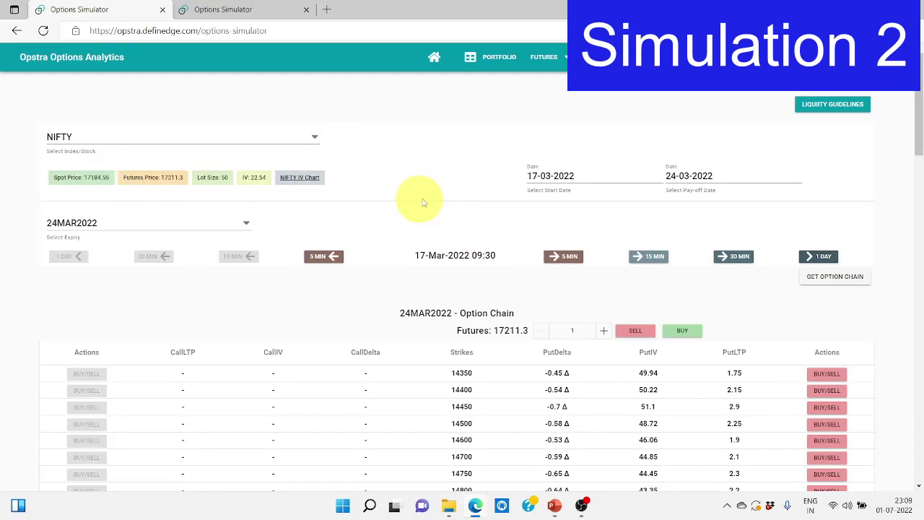
- Add a buy position of one lot in the 24MAR2022 17000 put
scroll(423, 203, down, 8)
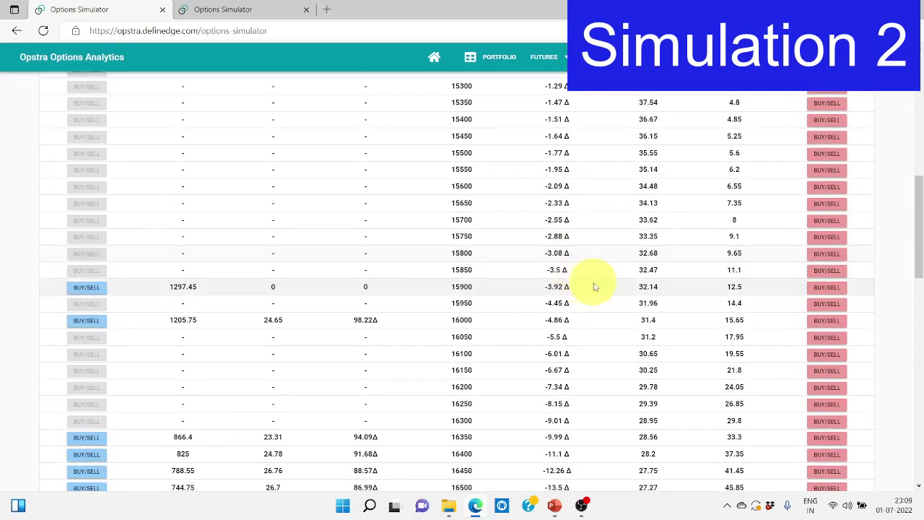
scroll(593, 286, down, 5)
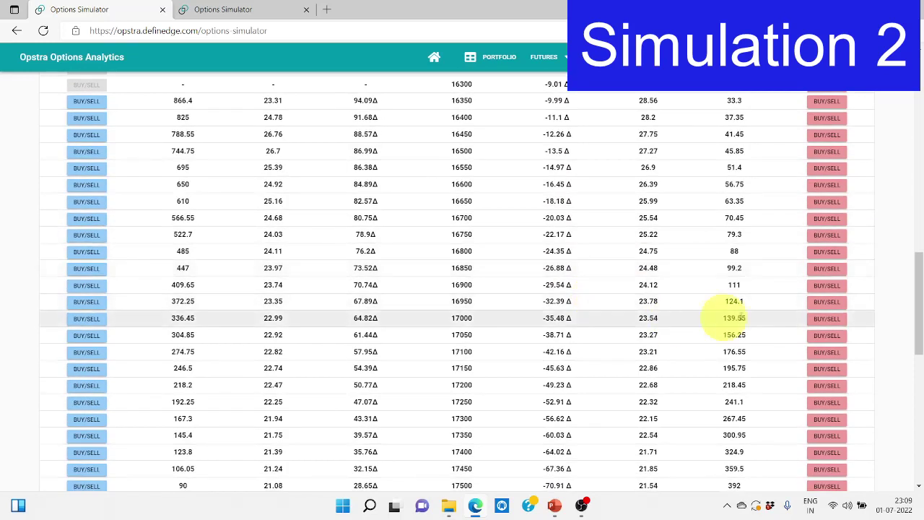
click(826, 318)
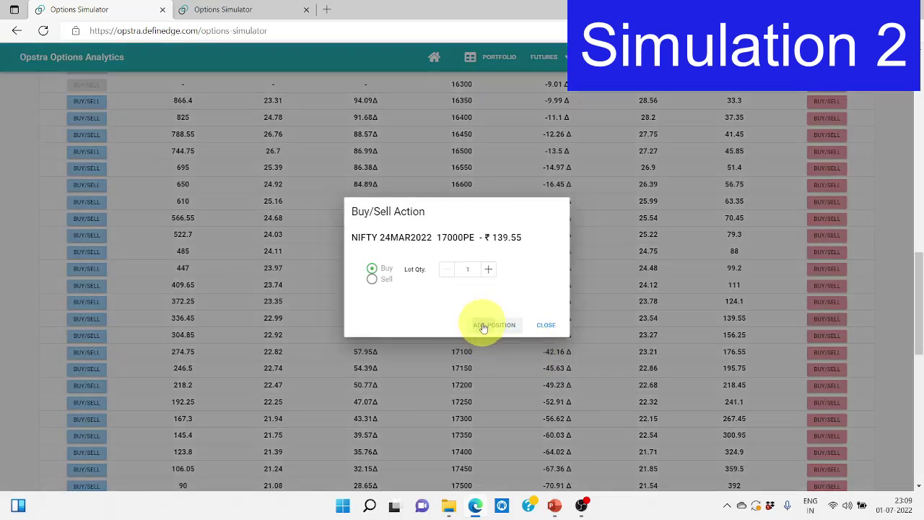
click(483, 327)
- Add a buy position of one lot in the 24MAR2022 17400 call
click(87, 451)
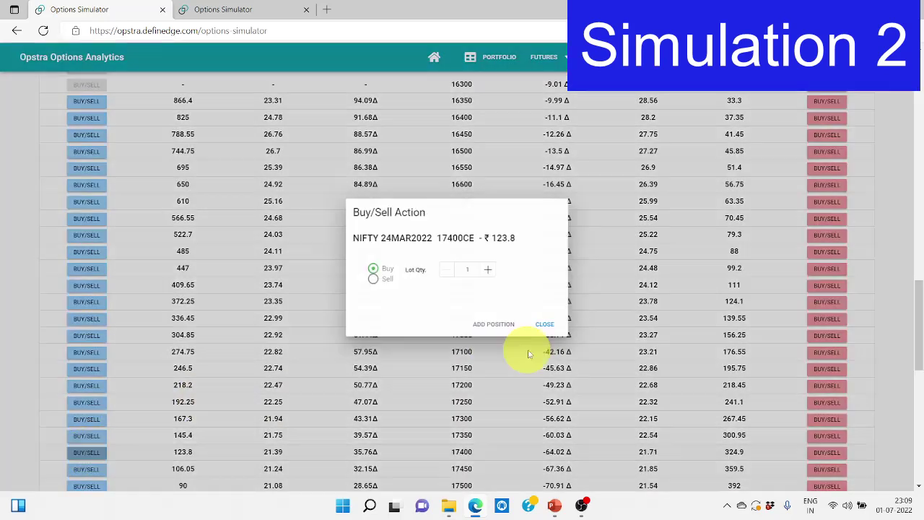
click(506, 326)
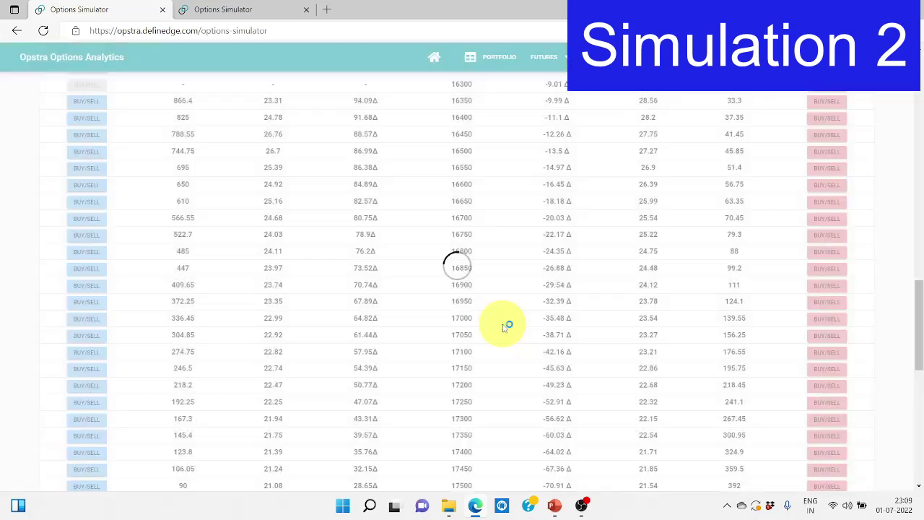
scroll(501, 329, up, 20)
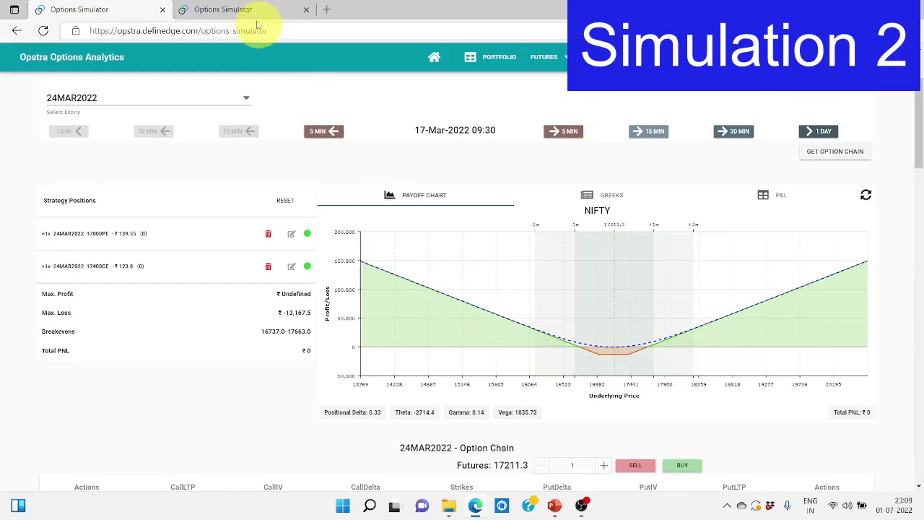
scroll(268, 103, up, 2)
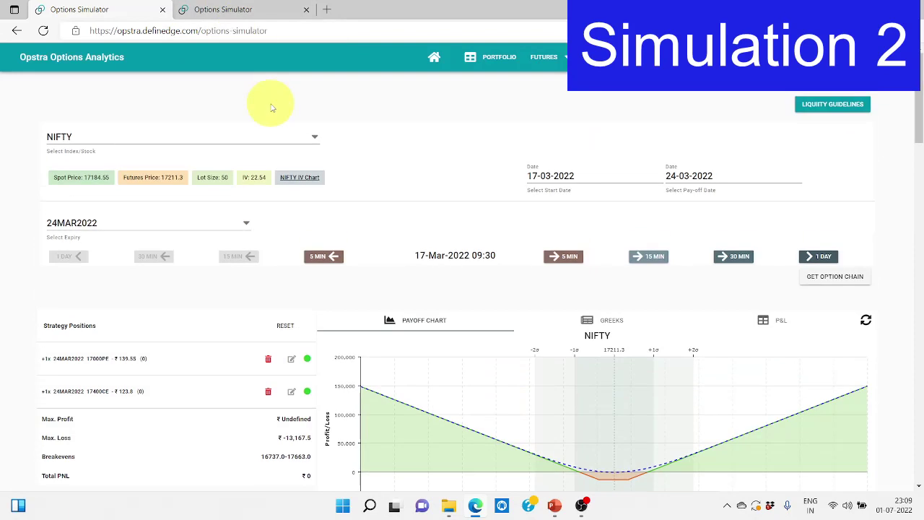
- Switch to the second Options Simulator and set its start date to 17-03-2022 and pay-off date to 24-03-2022
click(232, 9)
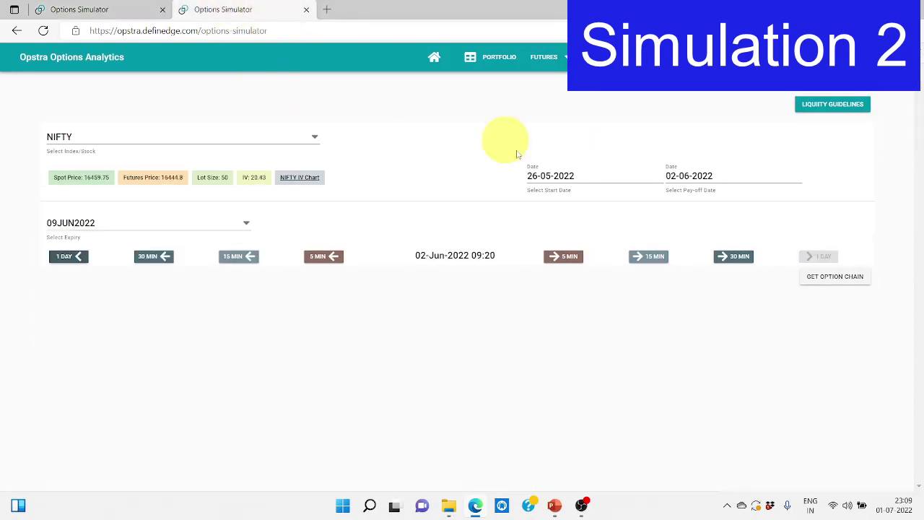
click(546, 186)
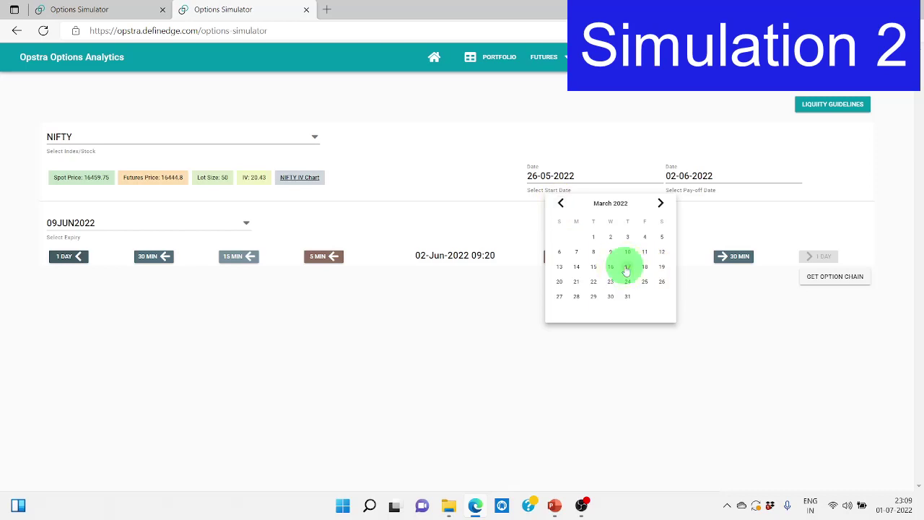
click(627, 267)
click(691, 178)
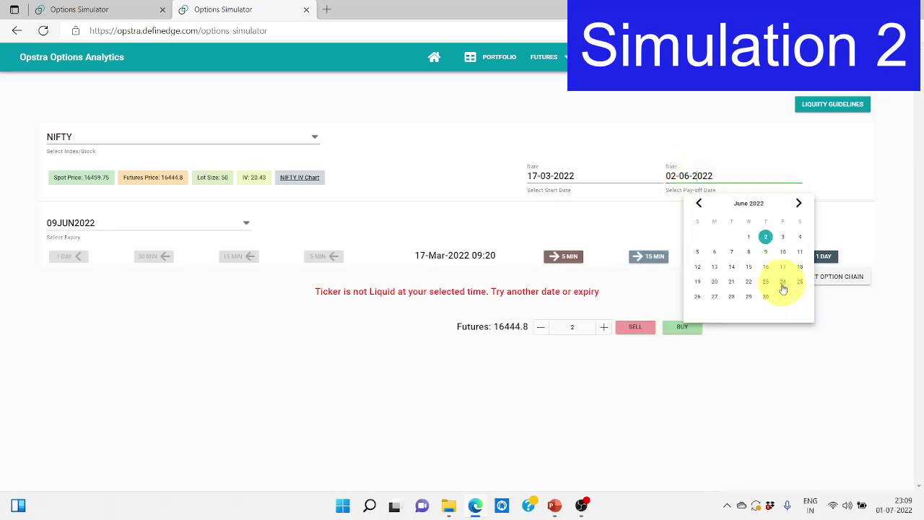
click(699, 205)
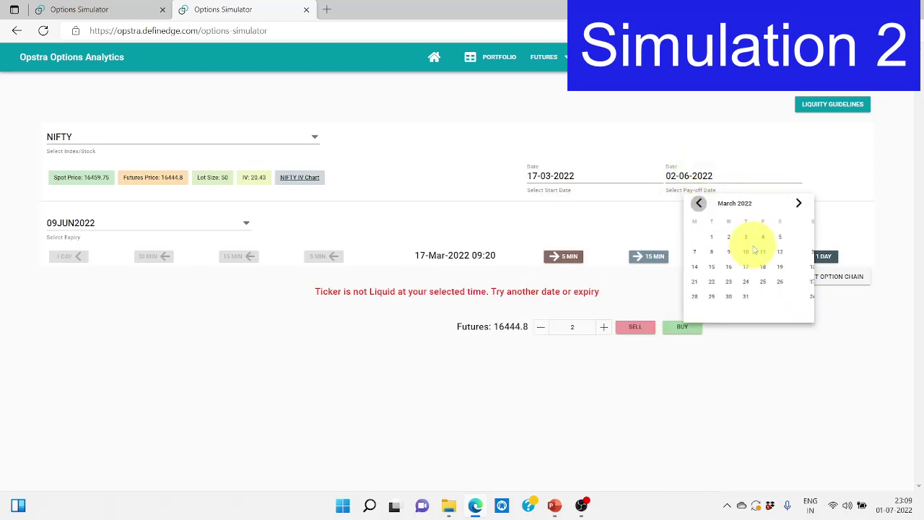
click(766, 282)
- Select the 31MAR2022 expiry and load its option chain for 17-Mar-2022 09:30
click(246, 222)
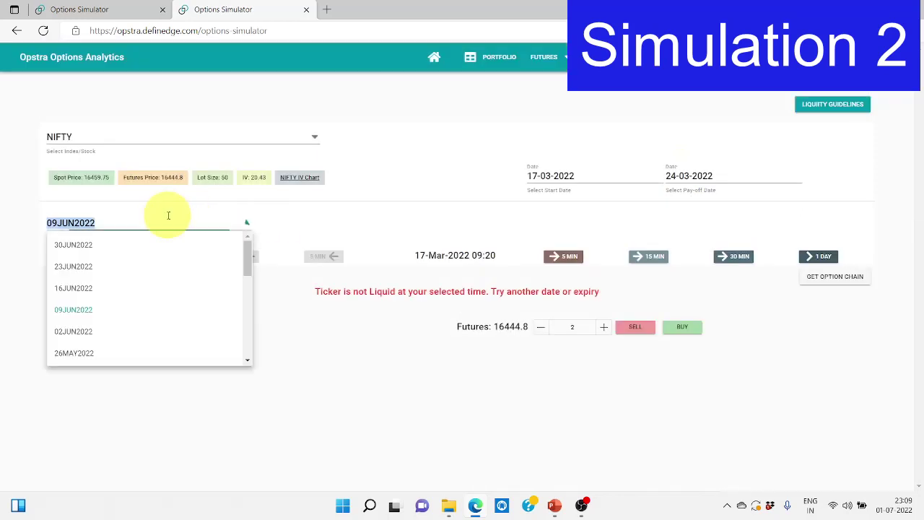
scroll(134, 311, down, 2)
scroll(135, 311, down, 3)
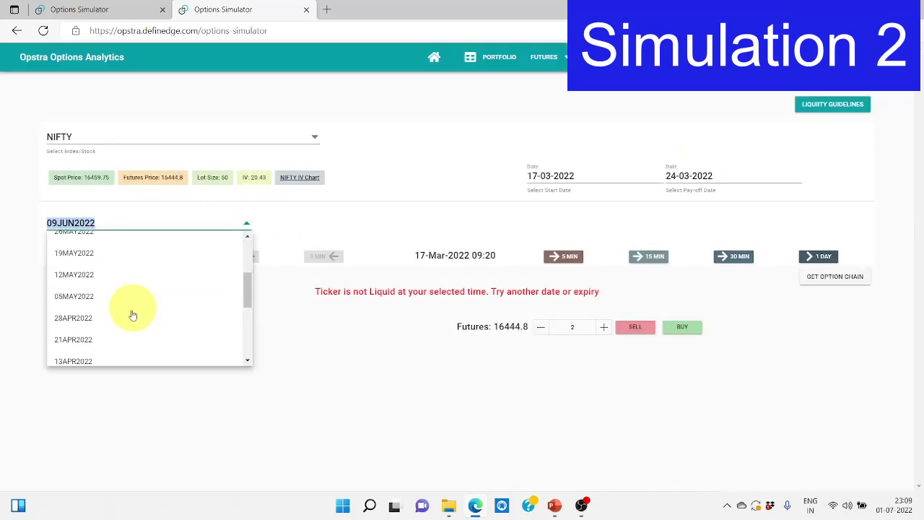
scroll(113, 341, down, 1)
click(93, 344)
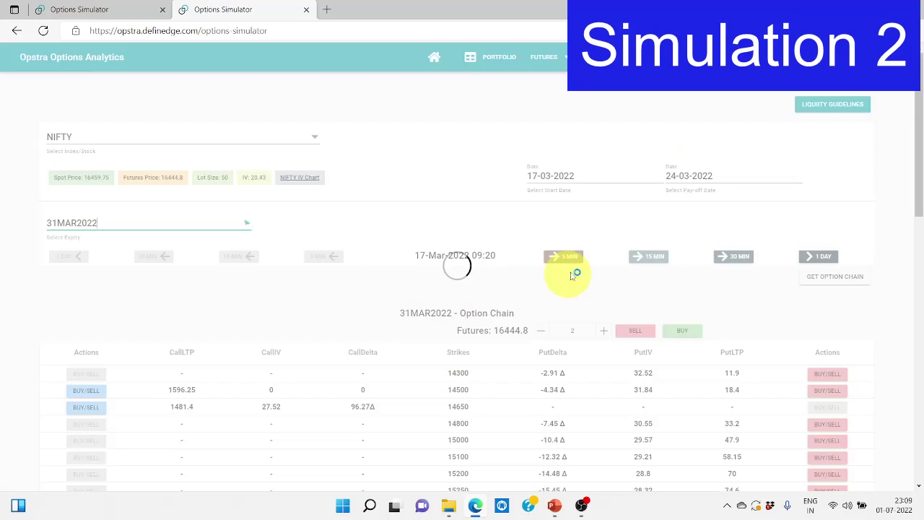
click(563, 257)
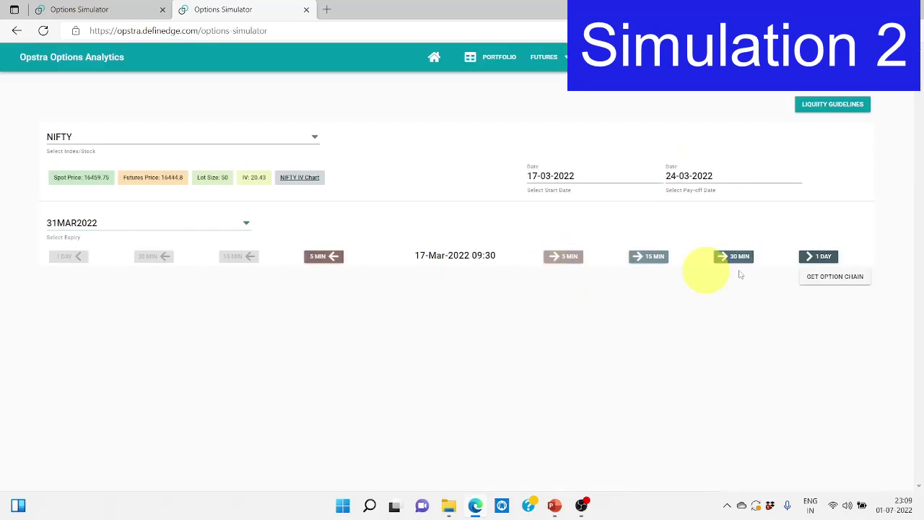
click(821, 280)
- Add a sell position of two lots in the 31MAR2022 16700 put
scroll(384, 180, down, 8)
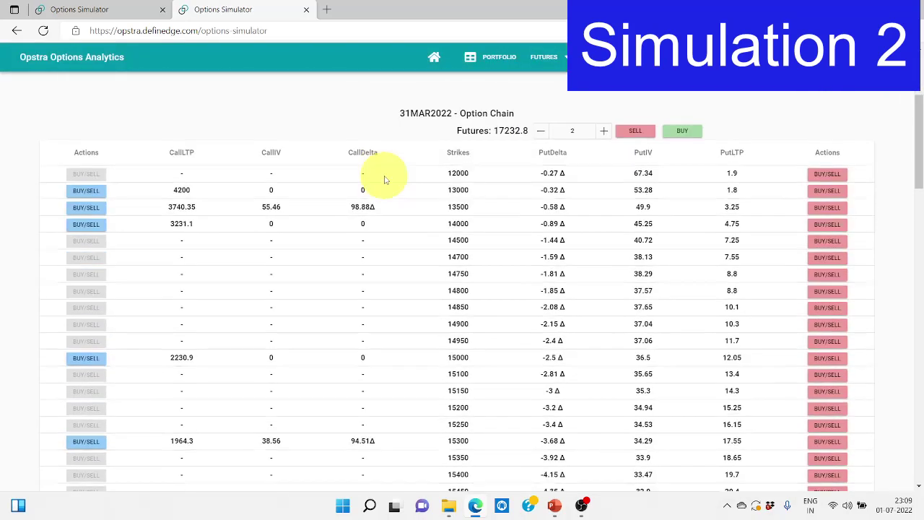
scroll(719, 297, down, 4)
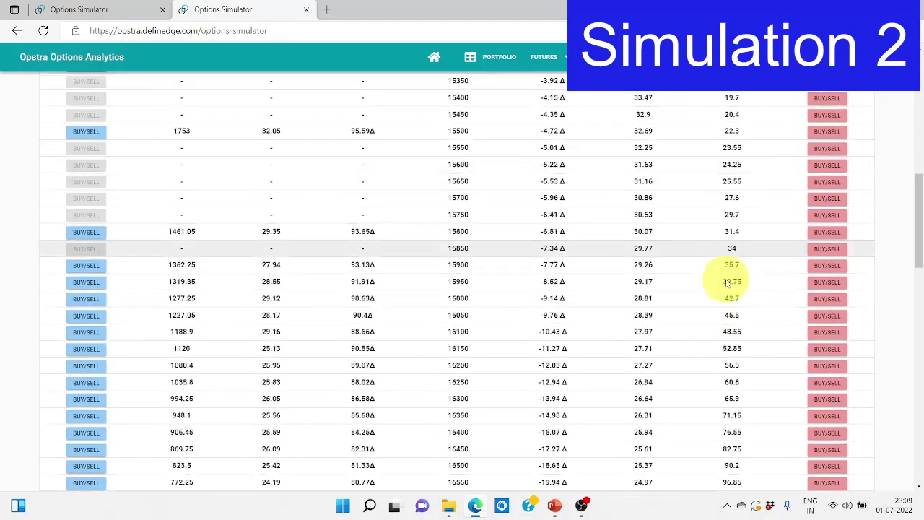
click(819, 306)
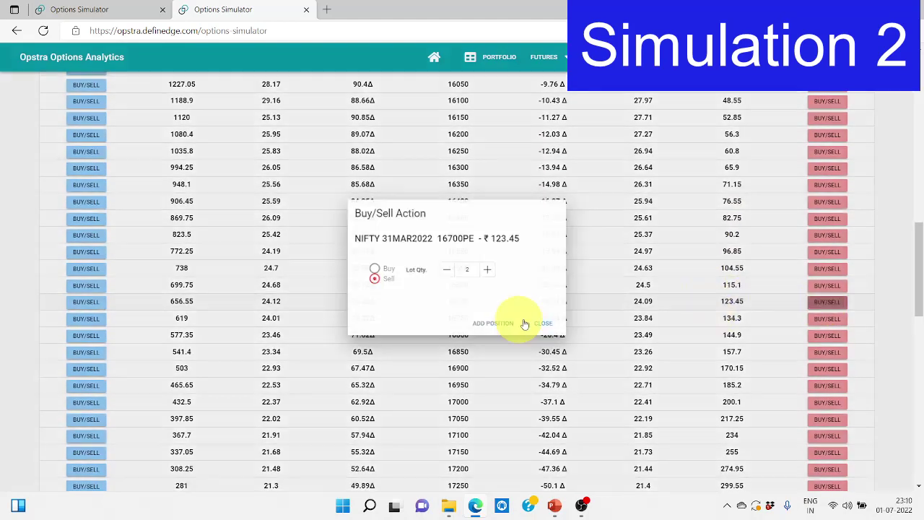
click(501, 324)
- Add a sell position of two lots in the 31MAR2022 17700 call
scroll(402, 337, down, 5)
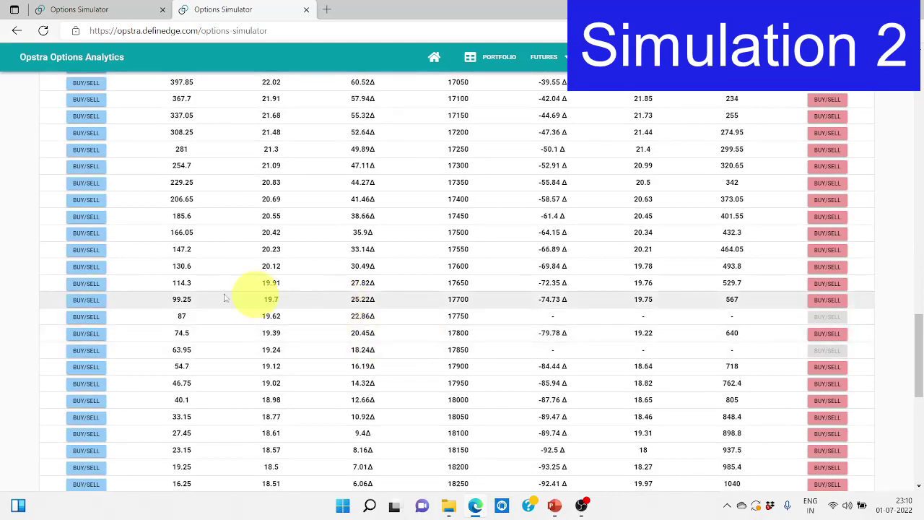
click(86, 300)
click(507, 324)
scroll(509, 328, up, 15)
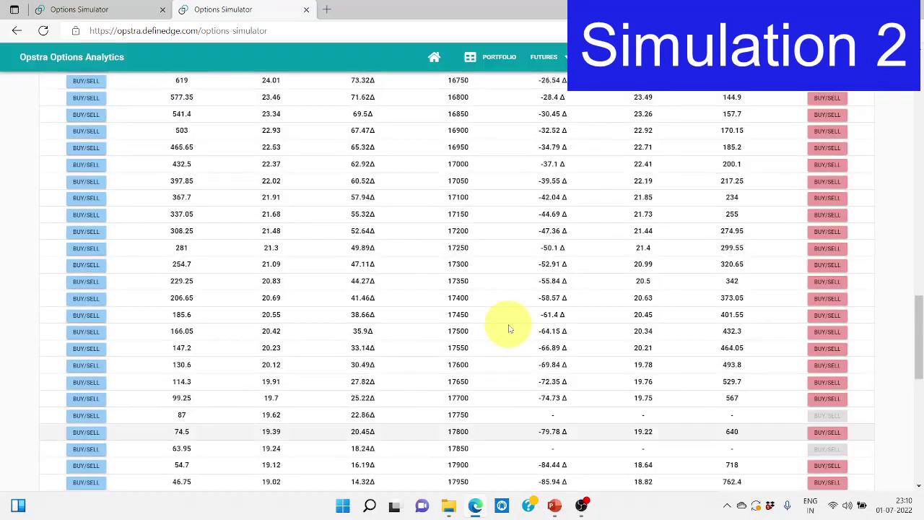
scroll(509, 329, up, 3)
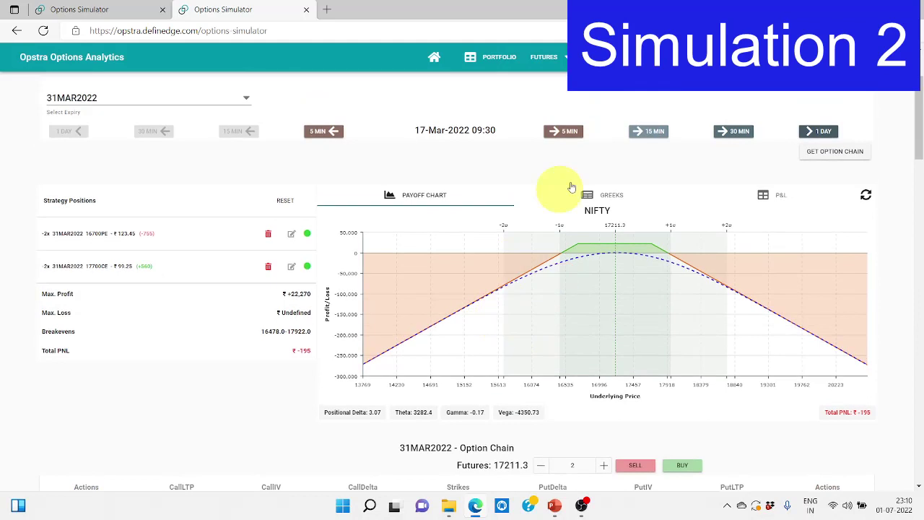
- Set the pay-off date of the sell positions to 24-03-2022 and the simulation time to 17-Mar-2022 09:20
click(674, 176)
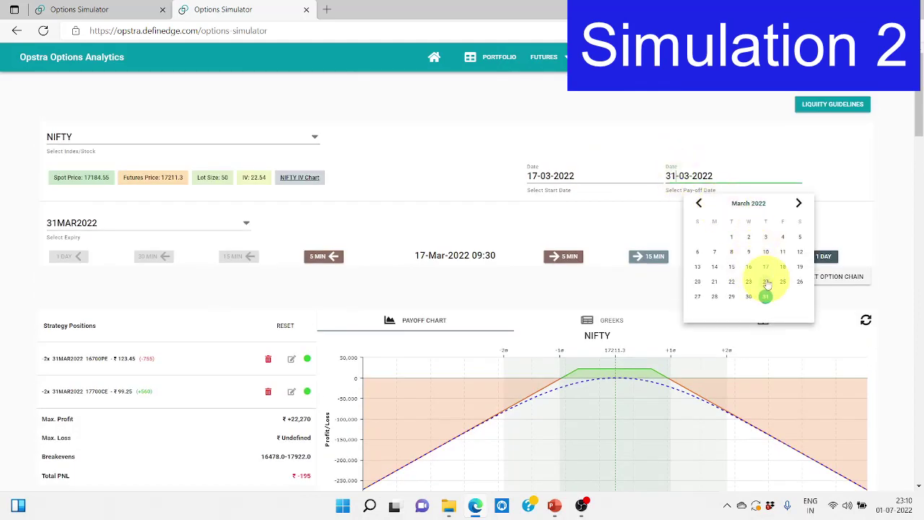
click(766, 281)
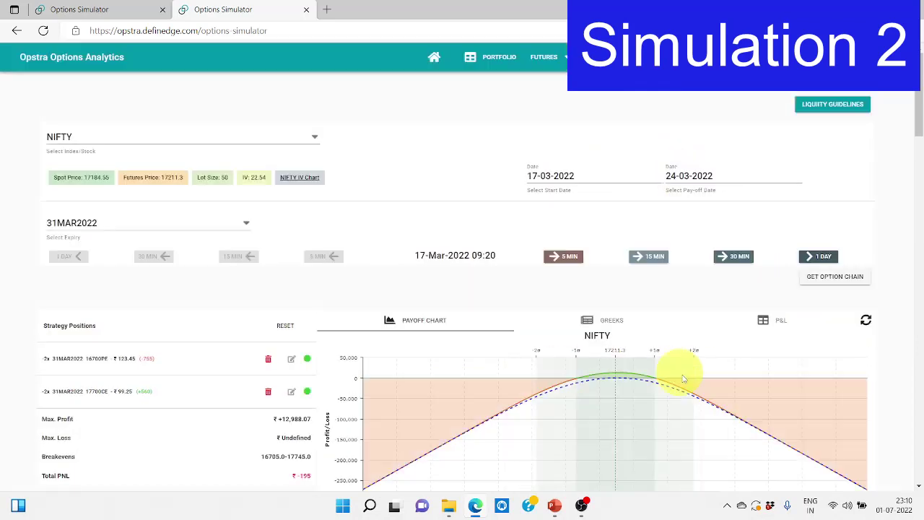
click(566, 258)
click(559, 256)
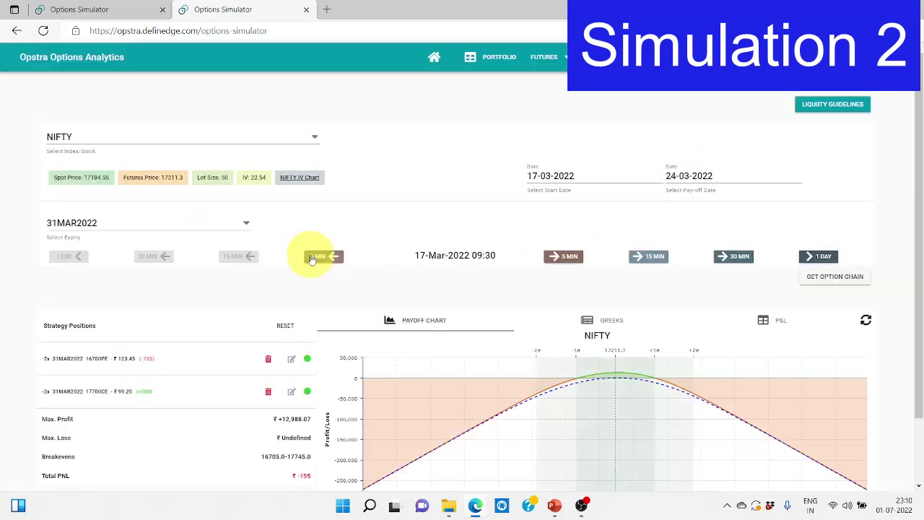
click(311, 258)
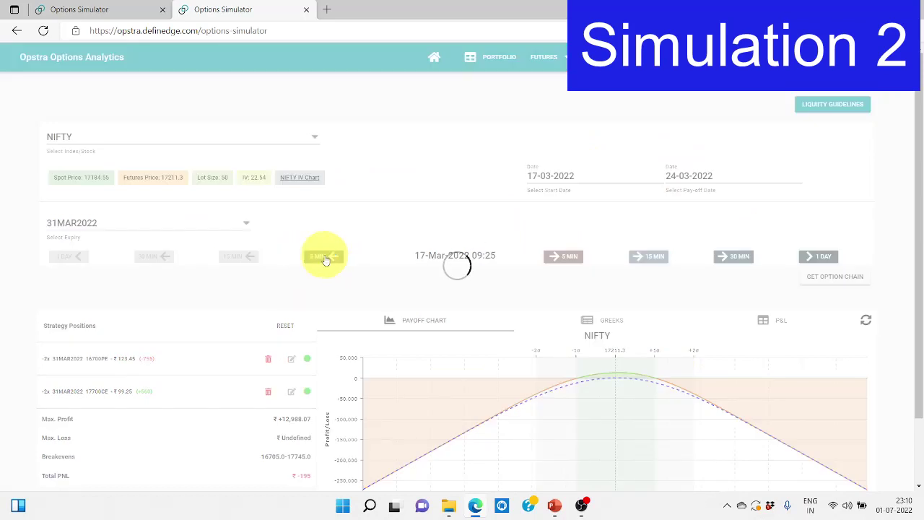
click(325, 258)
- Return to the 24MAR2022 simulator and advance its simulation day by day to 24-Mar-2022 09:30
click(120, 9)
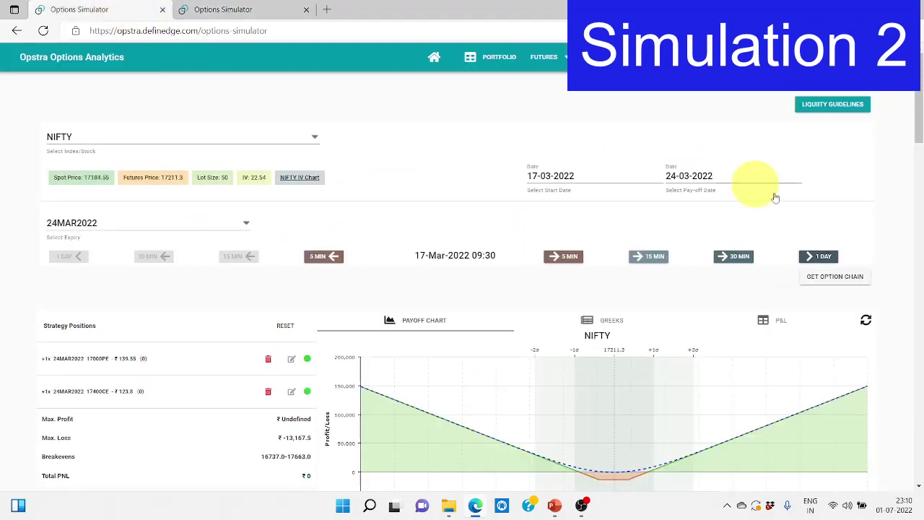
click(809, 262)
scroll(809, 265, down, 1)
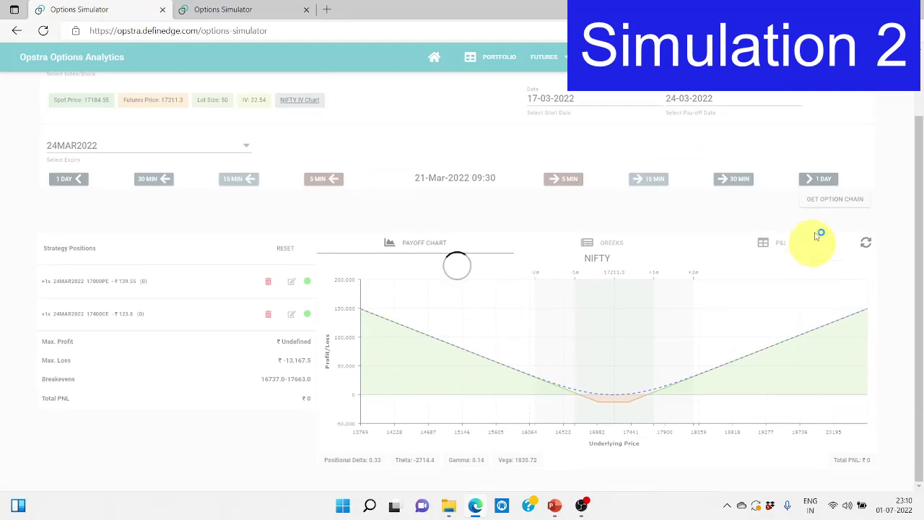
click(820, 180)
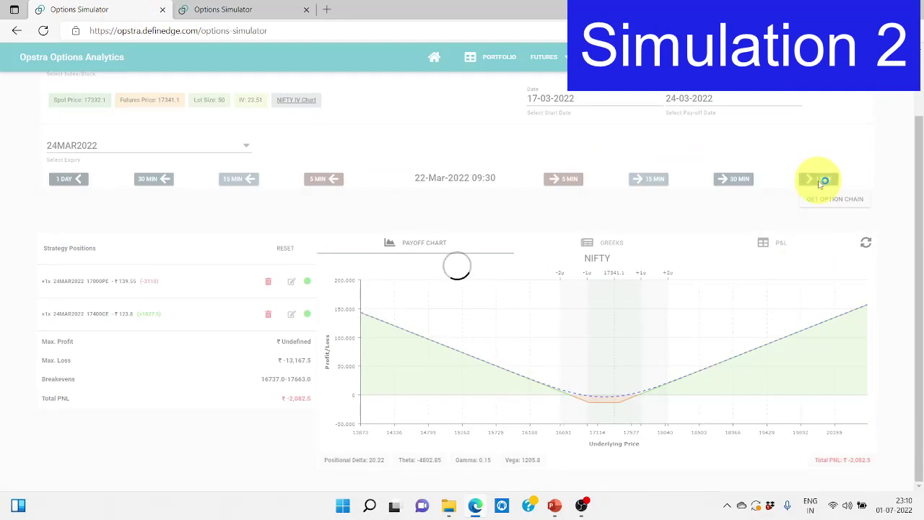
click(820, 180)
click(820, 180)
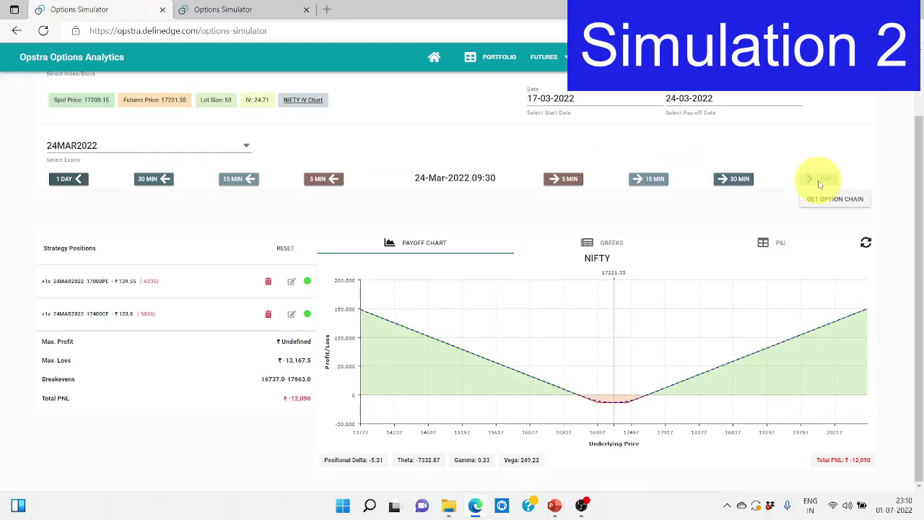
- Switch to the 31MAR2022 simulator and advance its simulation to 24-Mar-2022 09:30
key(ctrl+Tab)
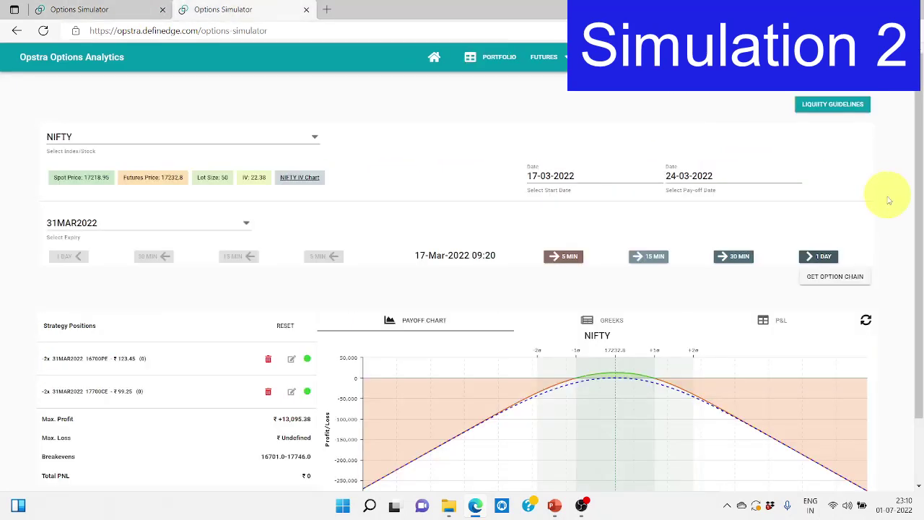
click(822, 259)
scroll(818, 238, down, 1)
click(812, 189)
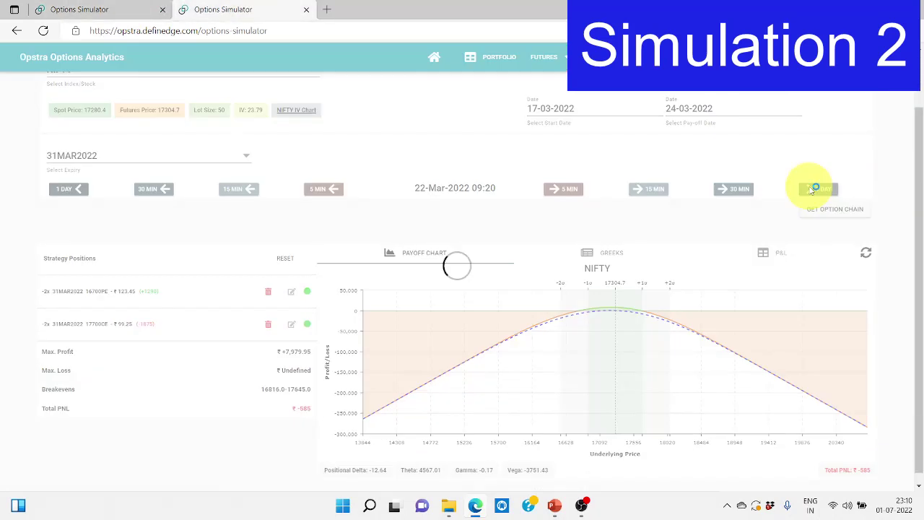
click(812, 189)
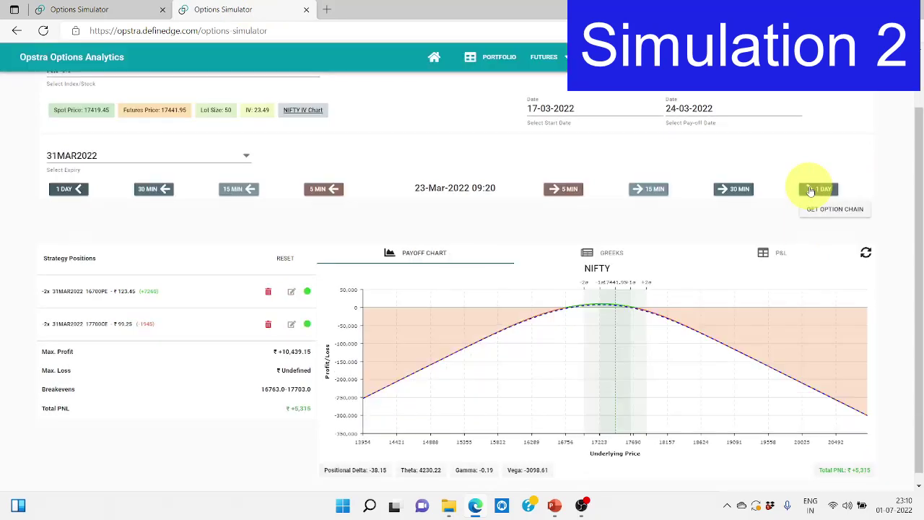
click(812, 189)
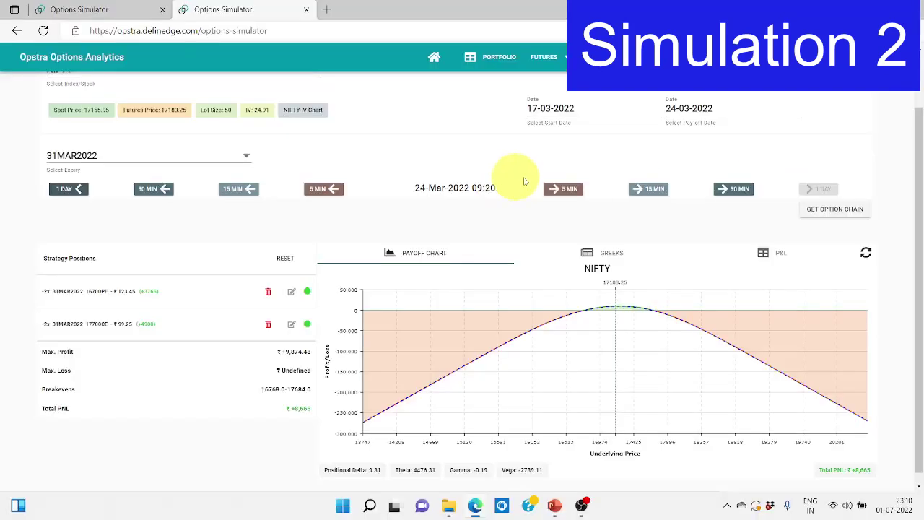
click(570, 190)
click(571, 190)
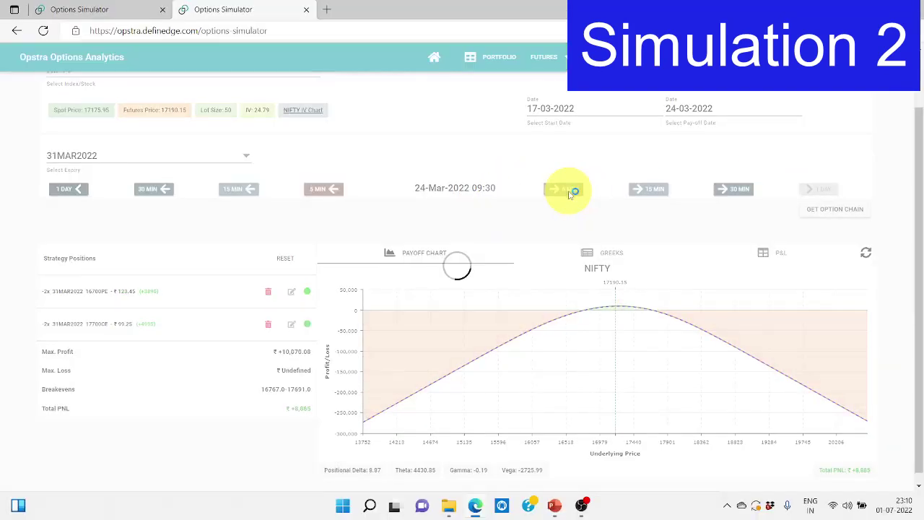
- Check the 24th March row of the presentation's weekly profit/loss table, and compare the positions and payoff charts in both simulators
key(alt+Tab)
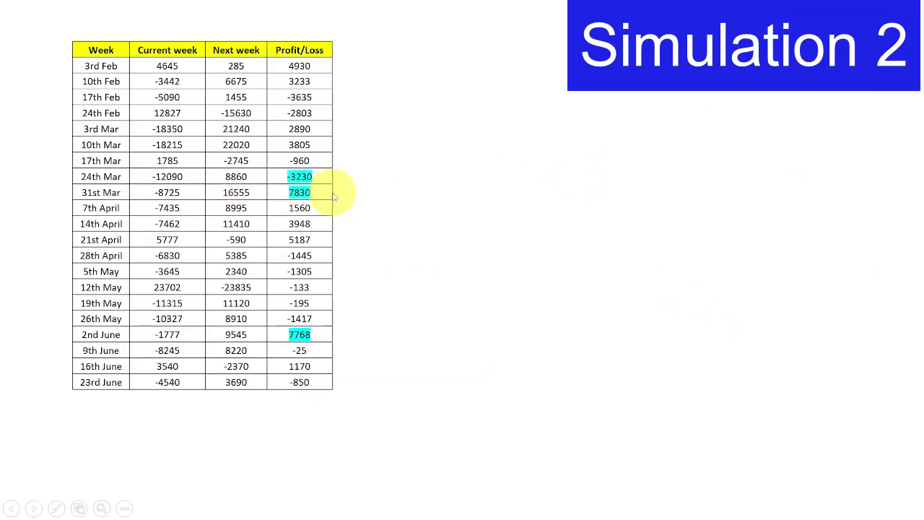
key(alt+Tab)
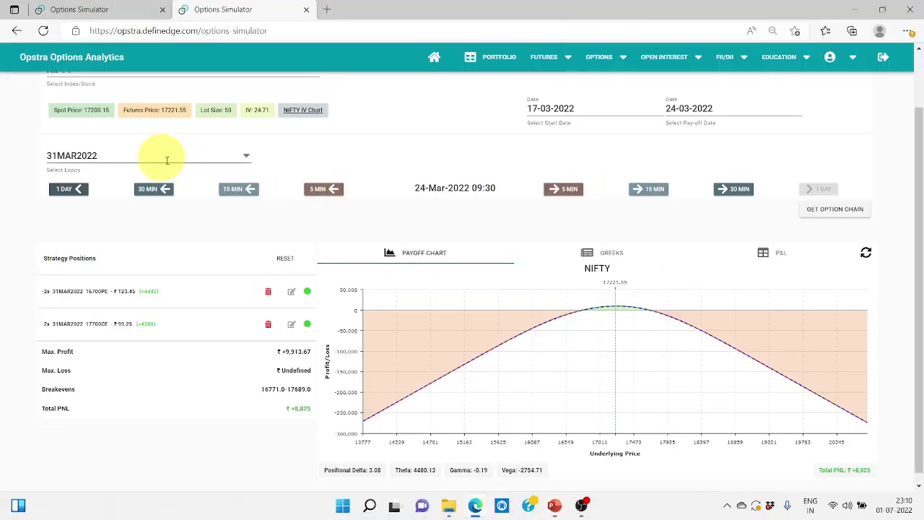
scroll(184, 166, up, 1)
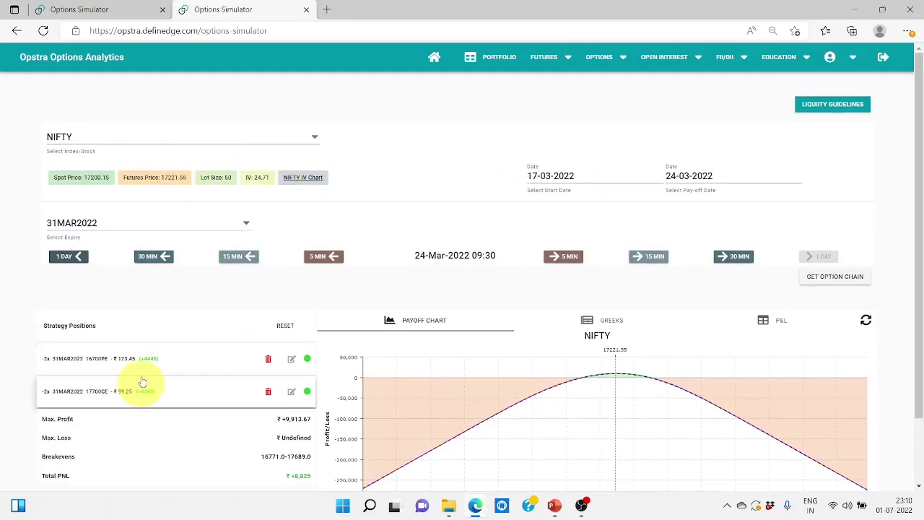
scroll(575, 419, down, 1)
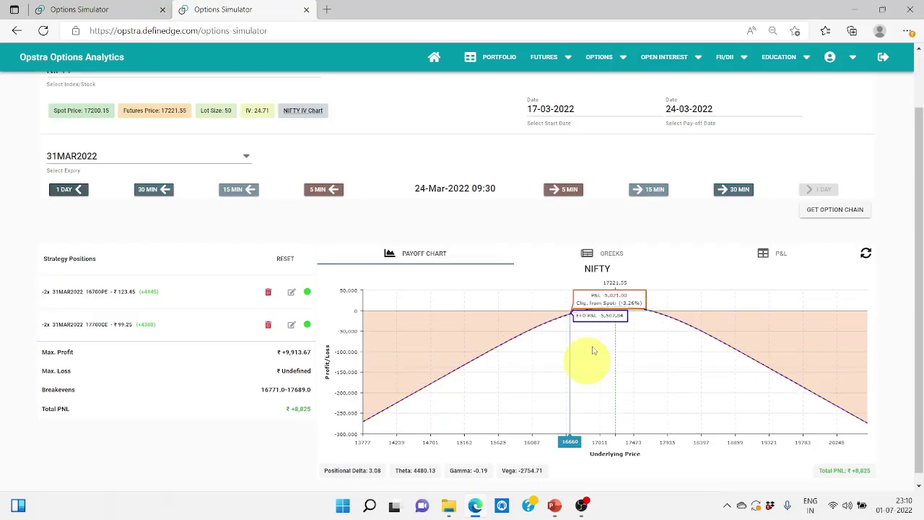
click(100, 9)
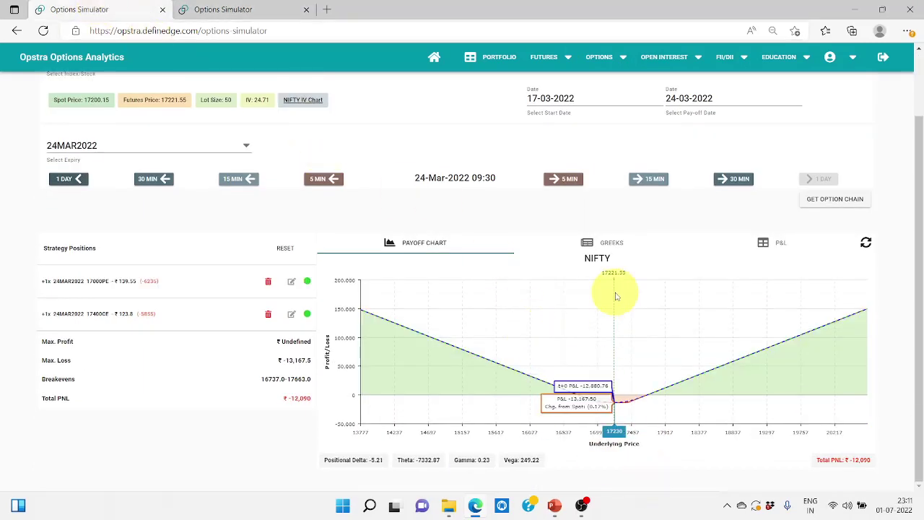
click(235, 9)
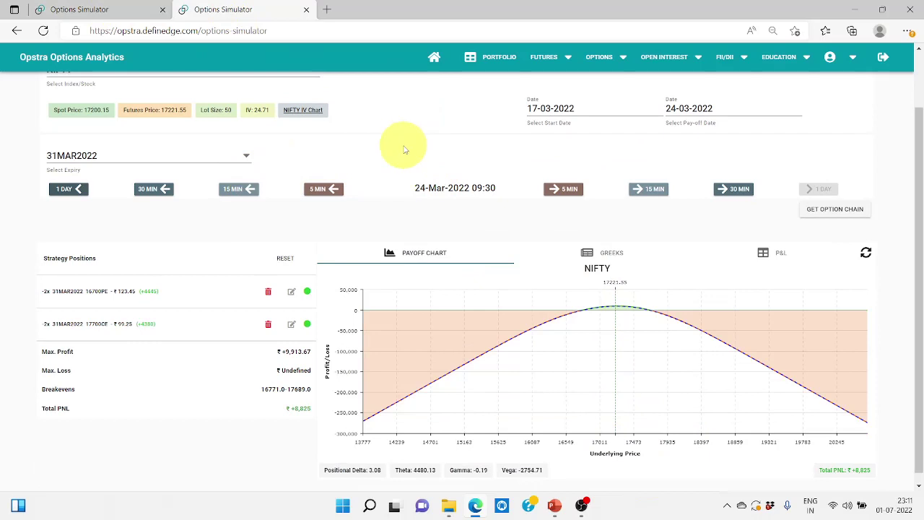
- Reset the strategy positions in the 31MAR2022 simulator and return to the 24MAR2022 simulator
scroll(403, 148, up, 2)
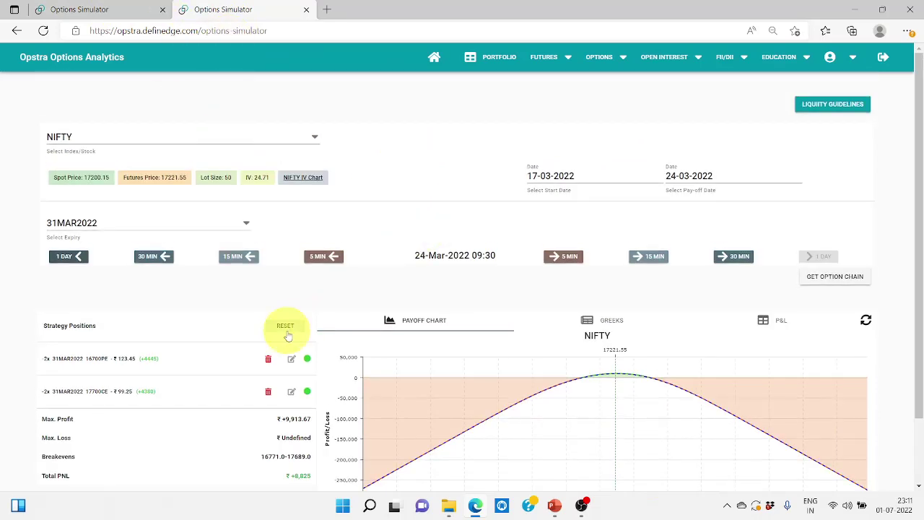
click(285, 329)
click(140, 9)
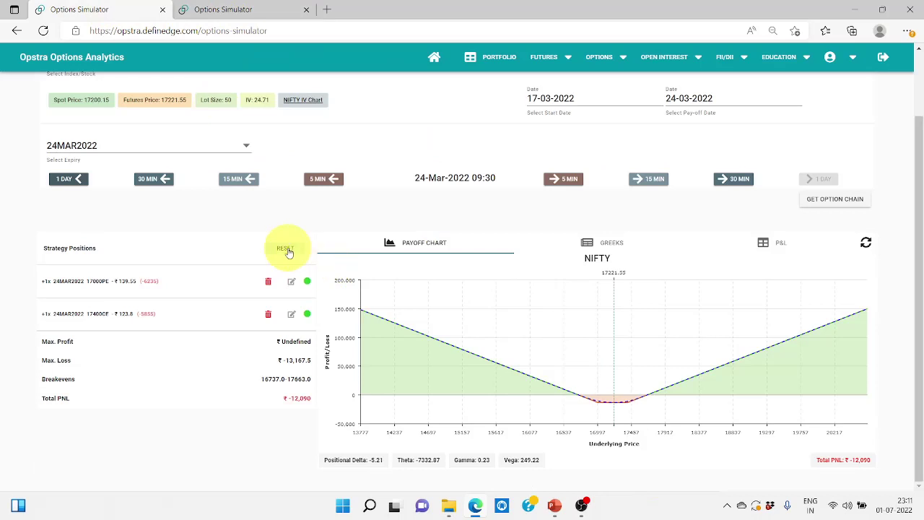
- Reset the strategy positions in the 24MAR2022 simulator, and check the 31st Mar row of the presentation's weekly profit/loss table
click(287, 252)
key(alt+Tab)
key(alt+Tab)
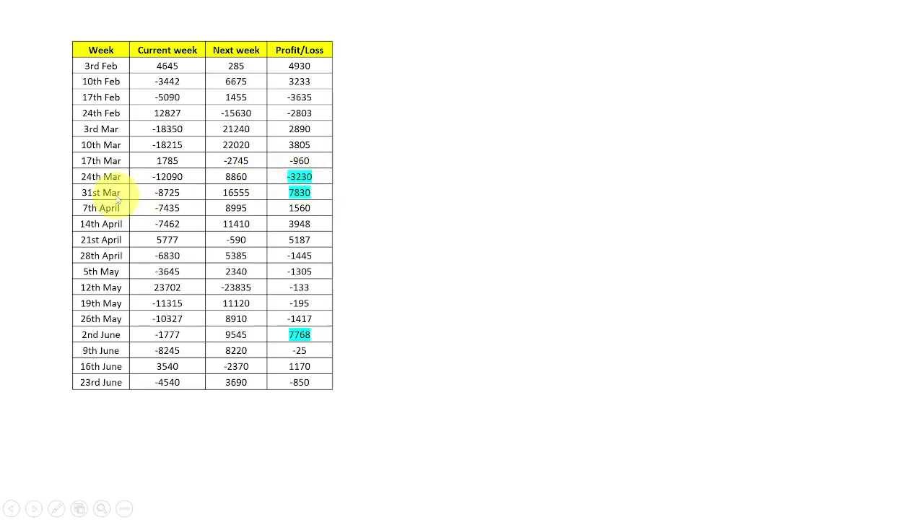
key(alt+Tab)
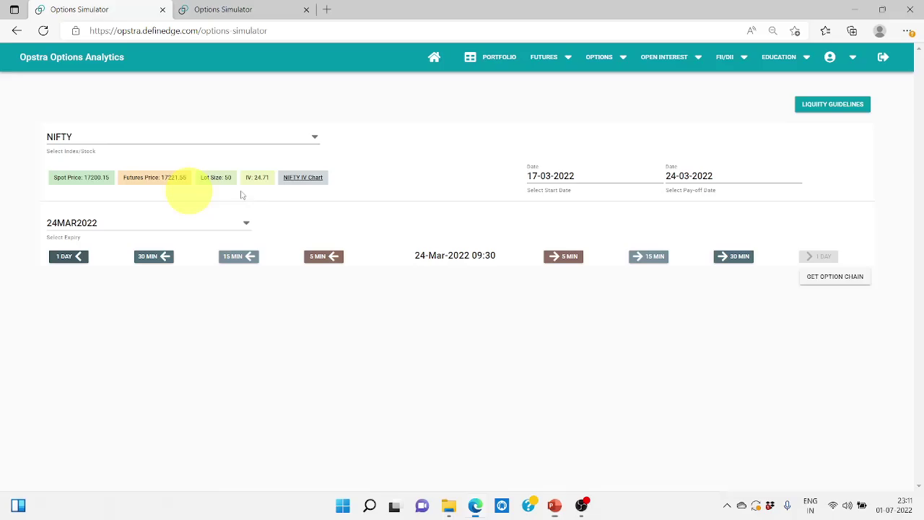
- Set the start date to 24-03-2022, pay-off date to 31-03-2022 and expiry to 31MAR2022, and load the option chain for 09:30
click(550, 175)
click(622, 276)
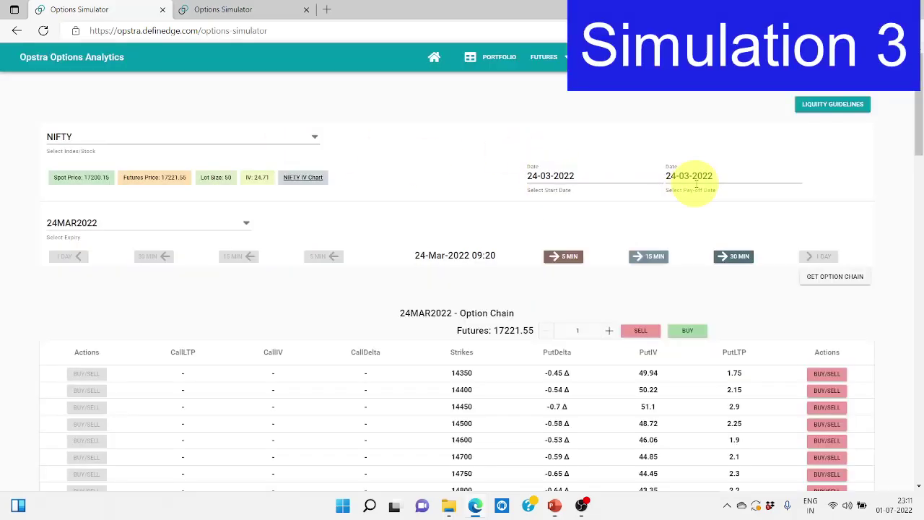
click(687, 177)
click(767, 289)
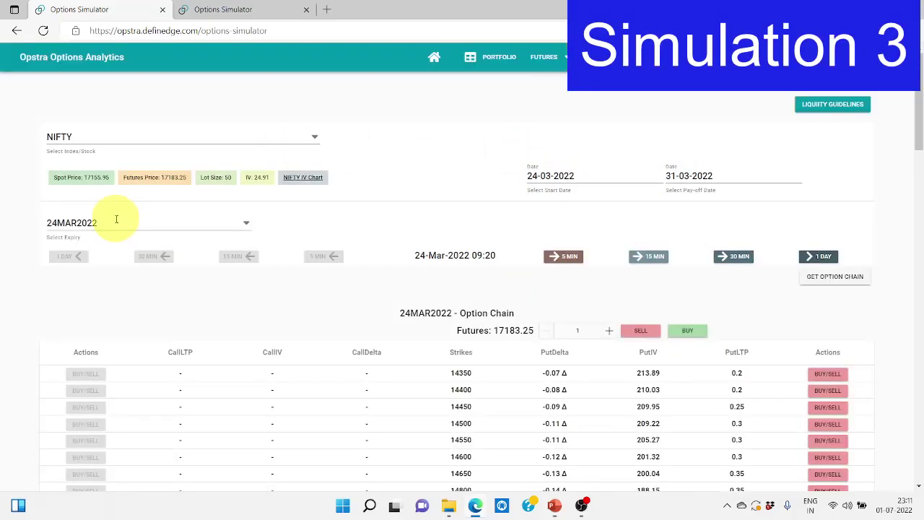
click(117, 222)
click(94, 323)
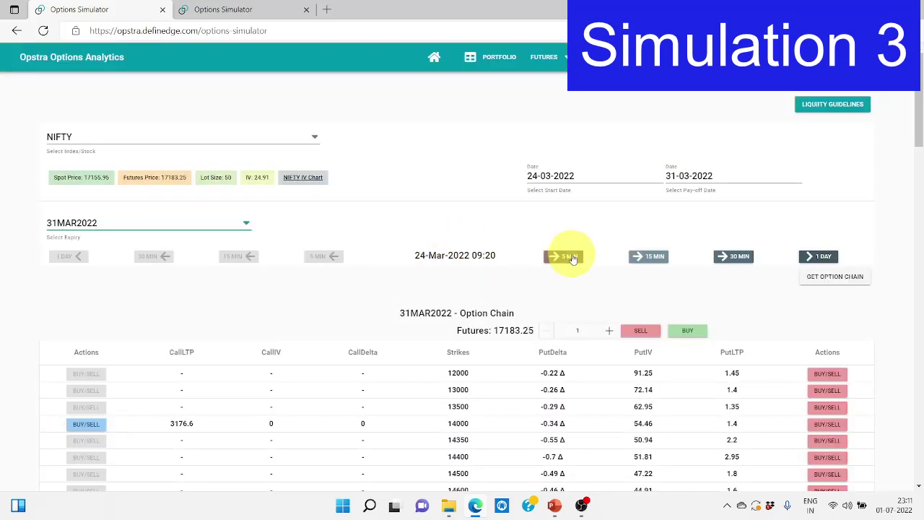
click(567, 256)
click(835, 275)
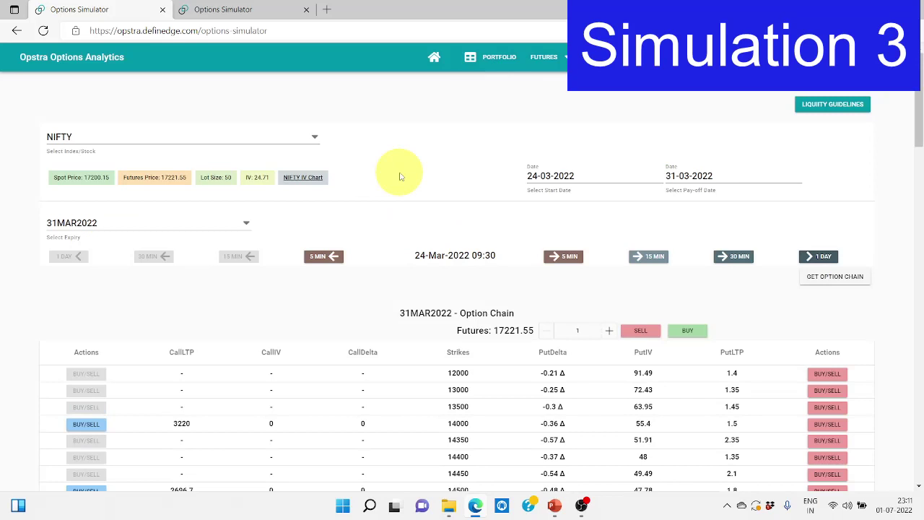
- Buy one lot each of the NIFTY 31MAR2022 17000PE and 17400CE from the option chain
scroll(400, 177, down, 2)
scroll(711, 269, down, 7)
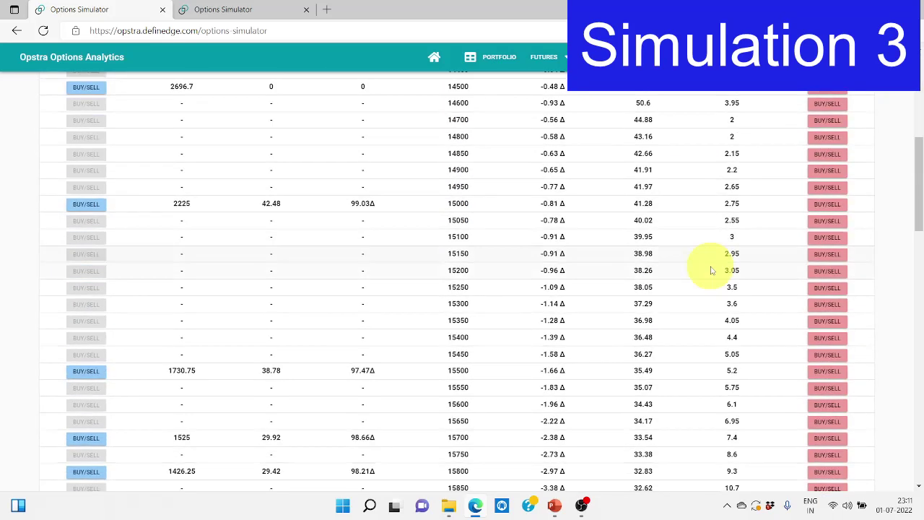
scroll(712, 270, down, 7)
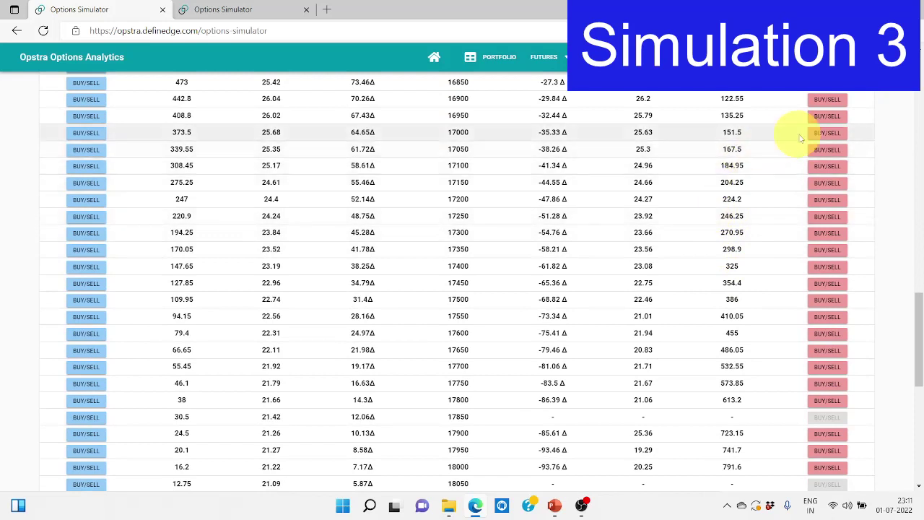
click(824, 134)
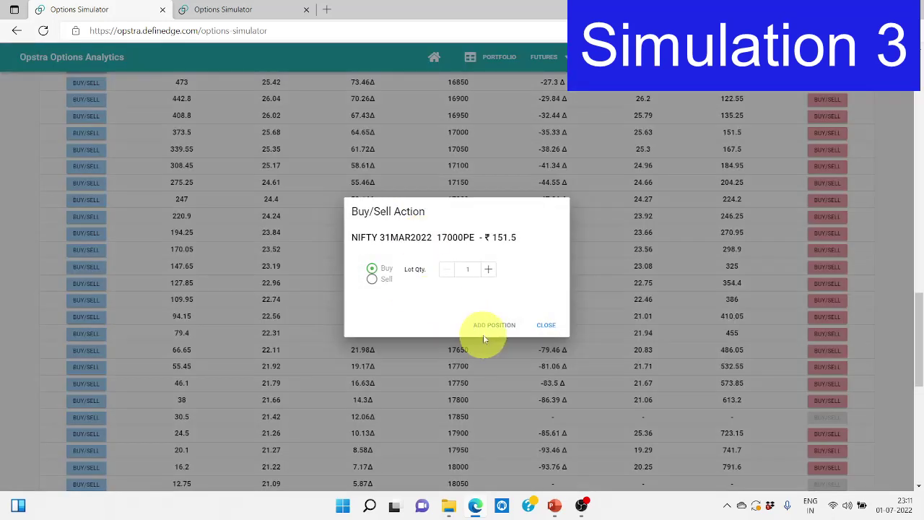
click(495, 324)
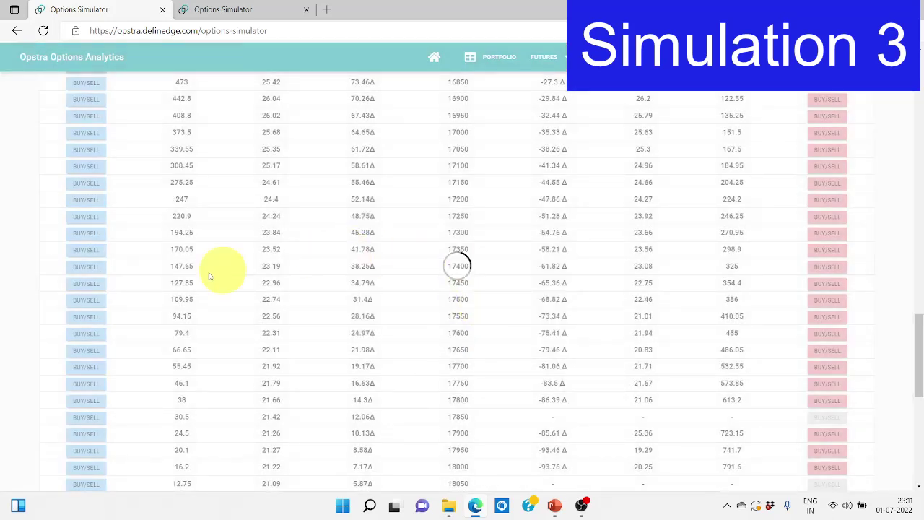
click(88, 266)
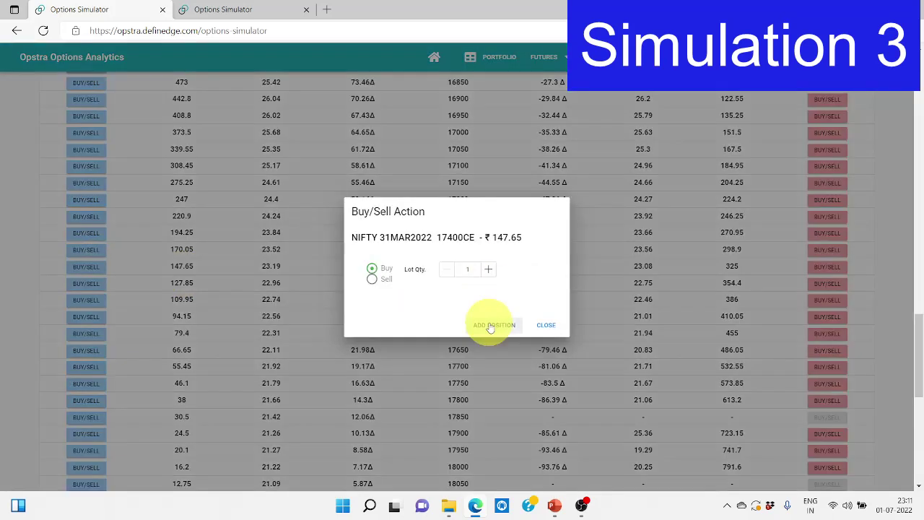
click(495, 324)
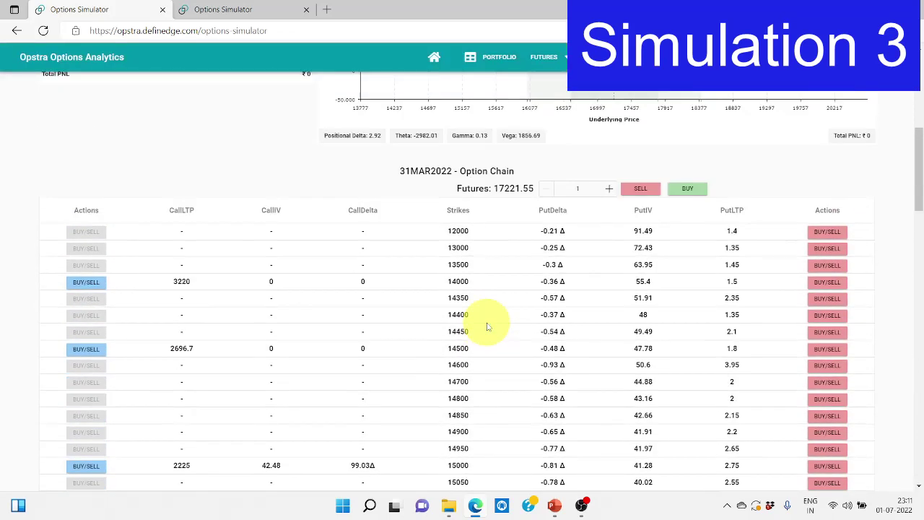
- In the other simulator, set the dates to 24-03-2022 and 31-03-2022 with expiry 07APR2022, and load the 09:30 option chain
click(216, 10)
click(527, 176)
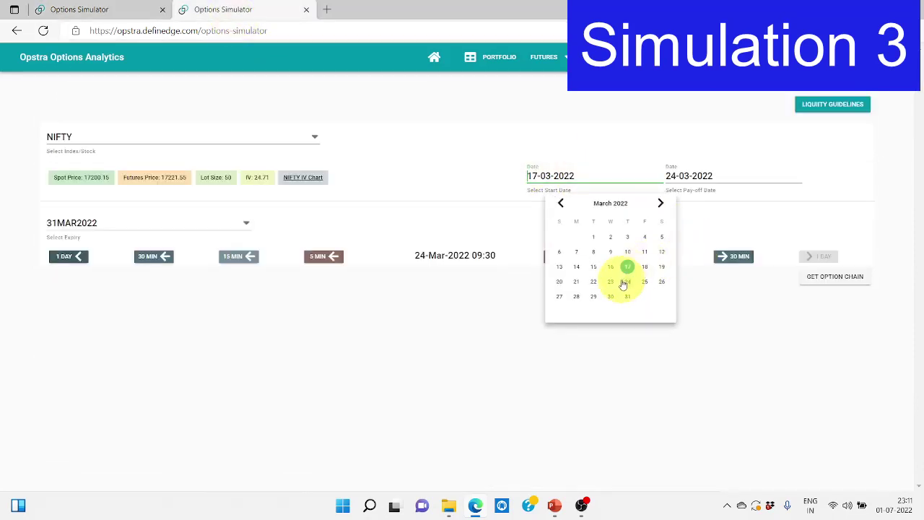
click(628, 282)
click(664, 173)
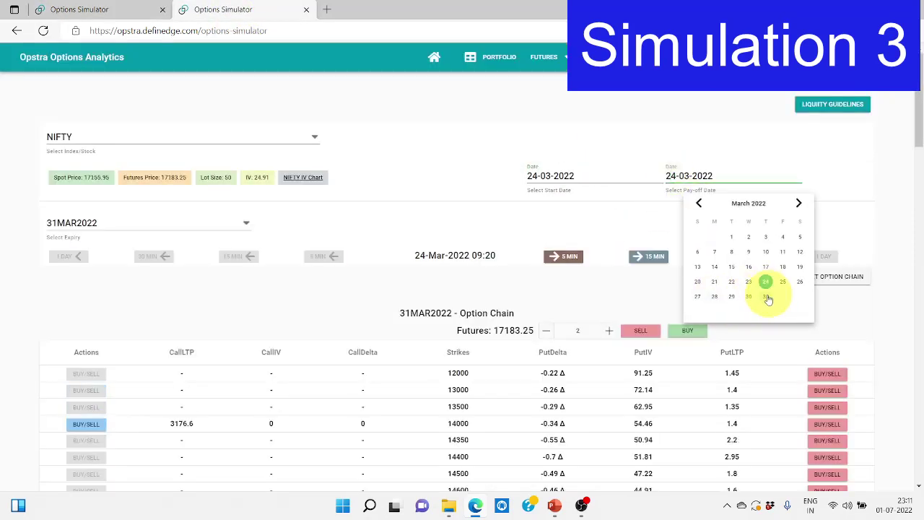
click(767, 297)
click(158, 221)
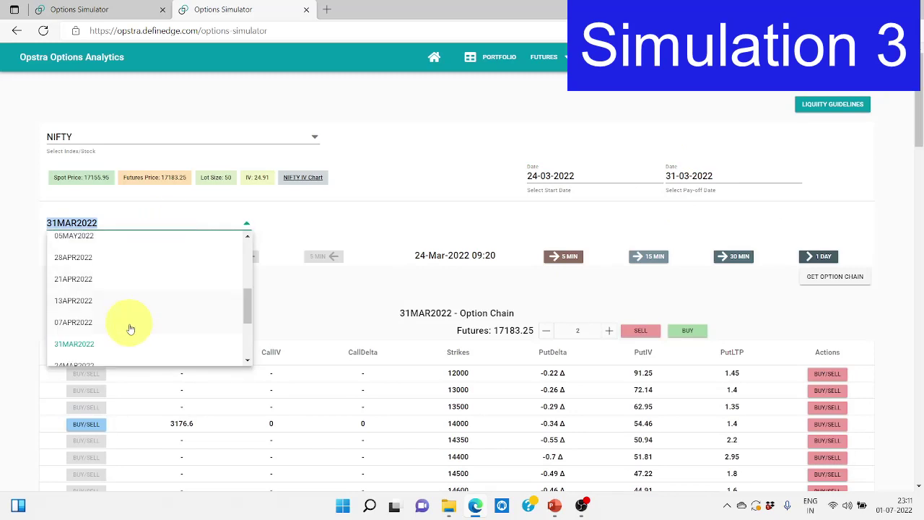
click(116, 303)
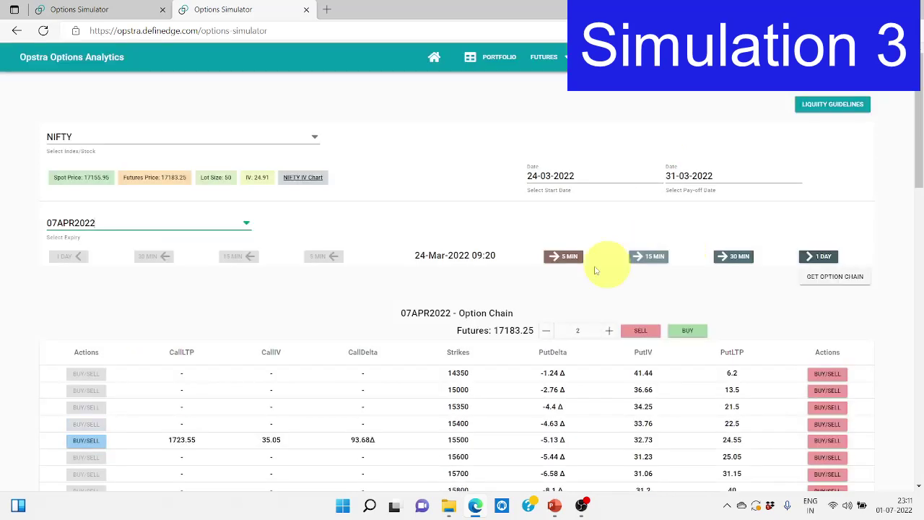
click(554, 259)
click(835, 275)
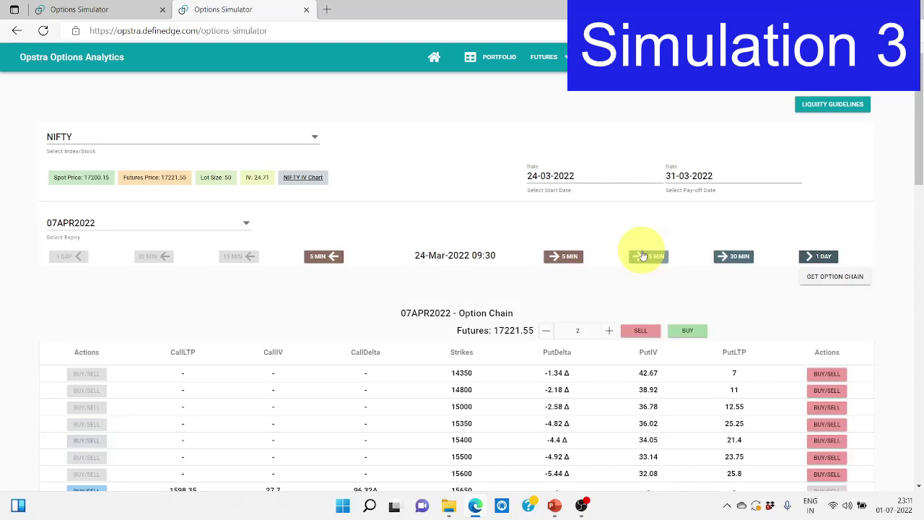
- Sell two lots each of the NIFTY 07APR2022 16700PE and 17700CE from the option chain
scroll(643, 256, down, 4)
scroll(640, 253, down, 4)
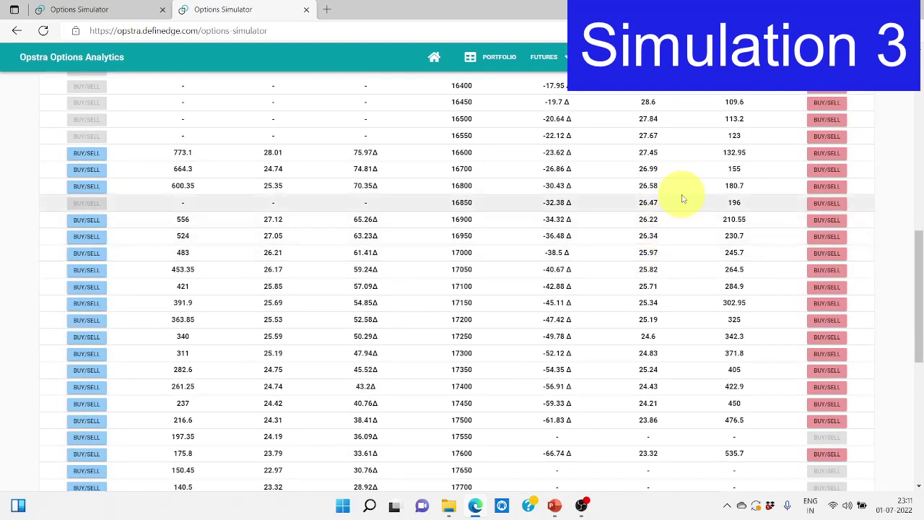
click(826, 169)
click(488, 269)
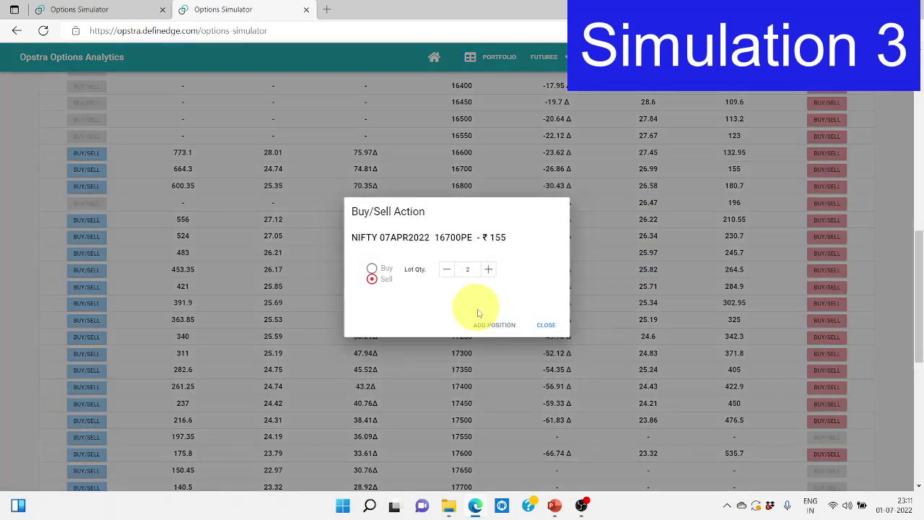
click(485, 325)
scroll(192, 299, down, 2)
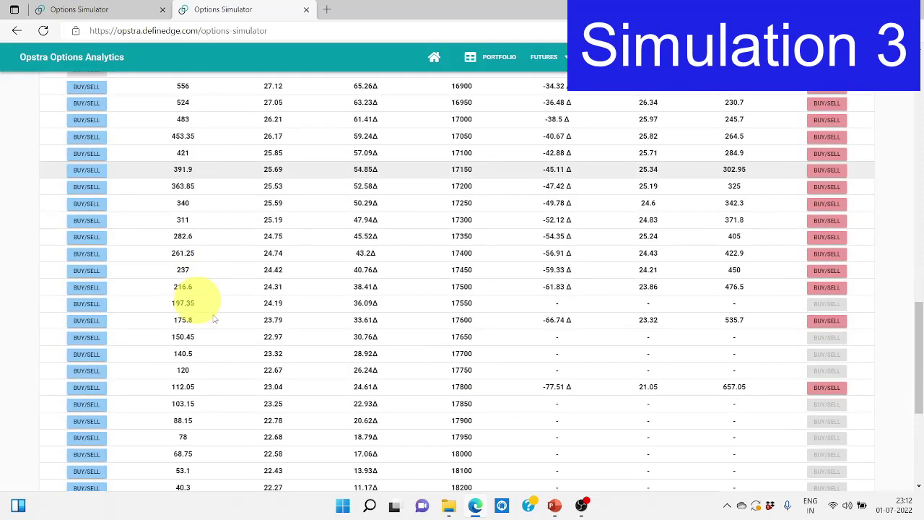
click(87, 352)
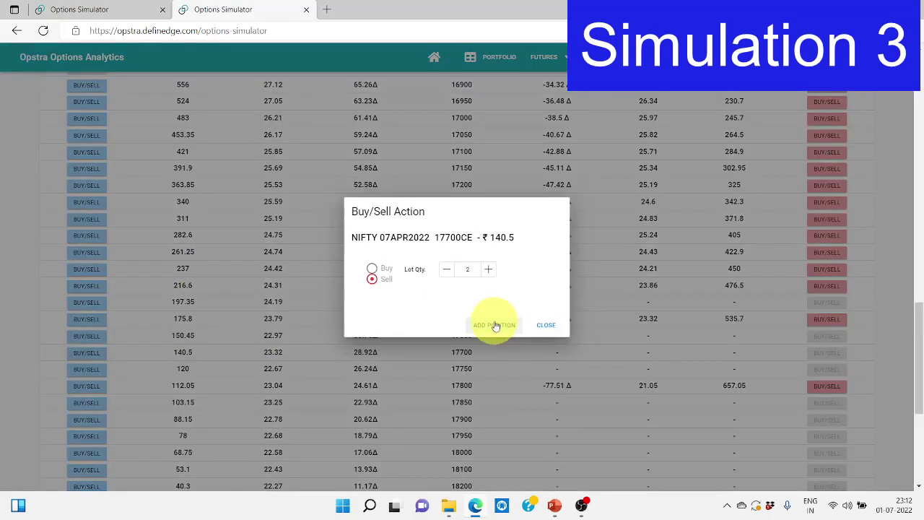
click(496, 324)
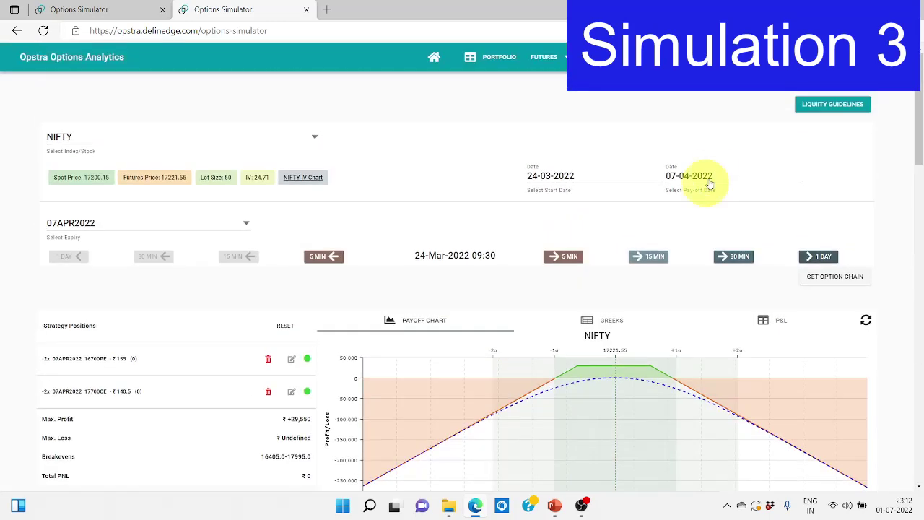
- Change the pay-off date of the 07APR2022 simulator back to 31-03-2022
click(700, 180)
click(701, 207)
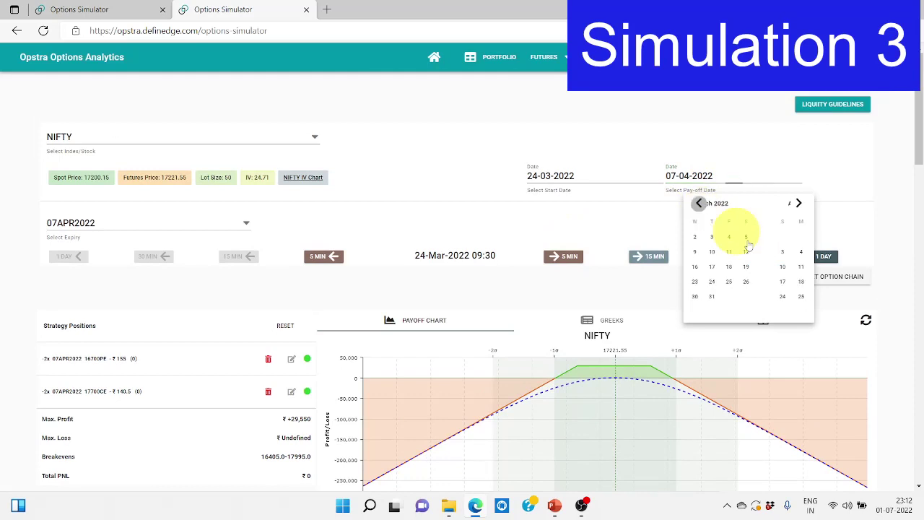
click(765, 296)
- Return to the 31MAR2022 simulator and advance its simulation day by day to 31-Mar-2022 09:30
click(109, 10)
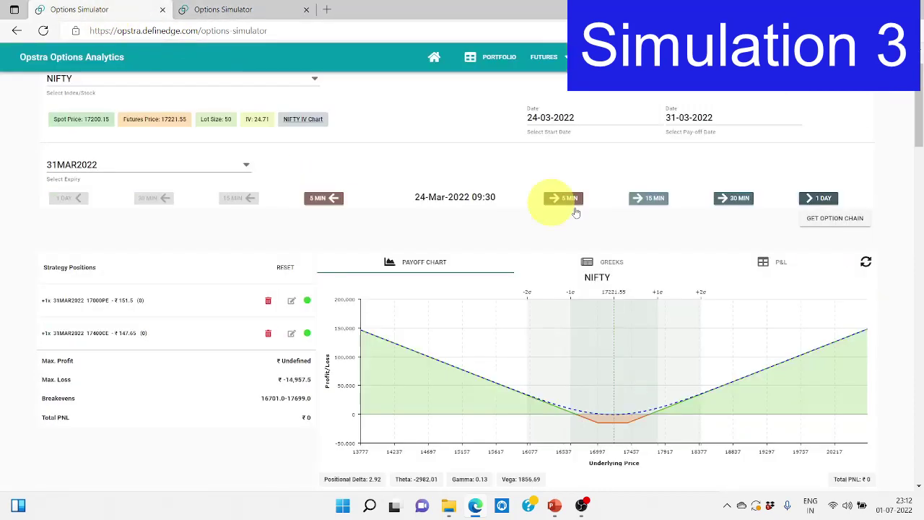
click(813, 200)
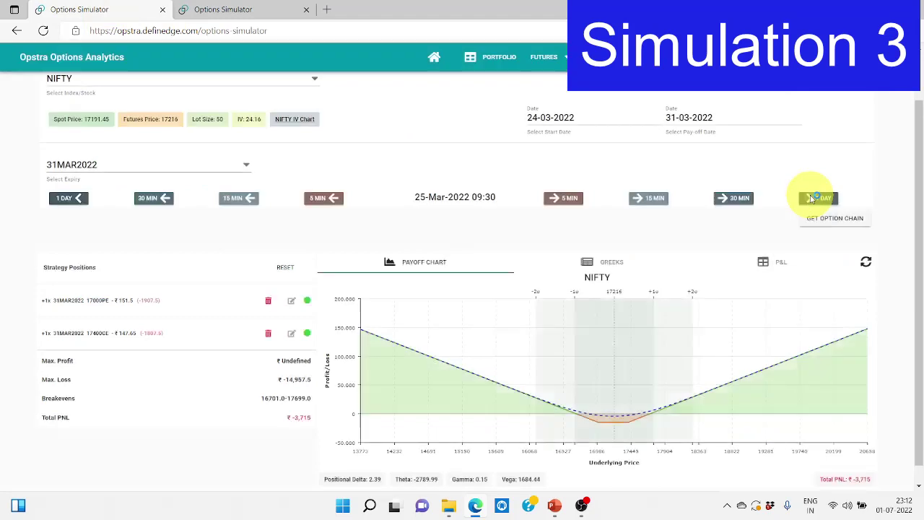
click(812, 200)
click(814, 199)
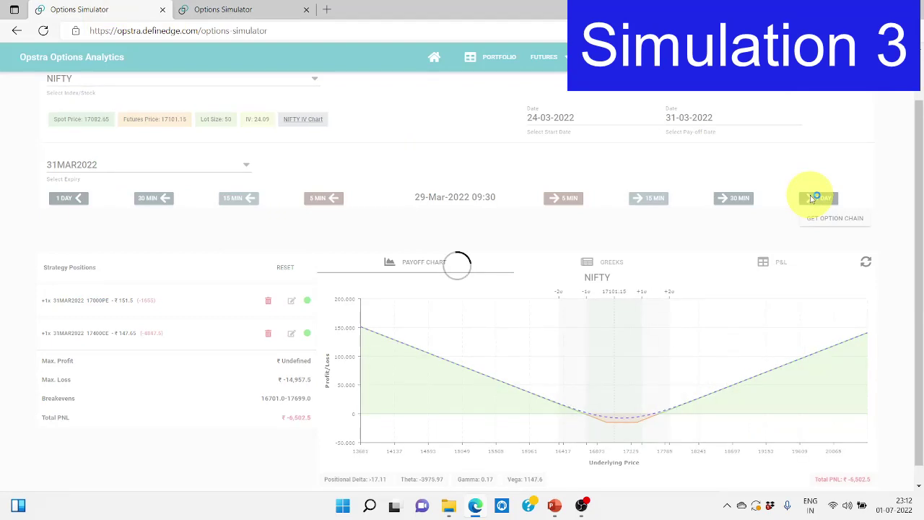
click(812, 198)
click(812, 199)
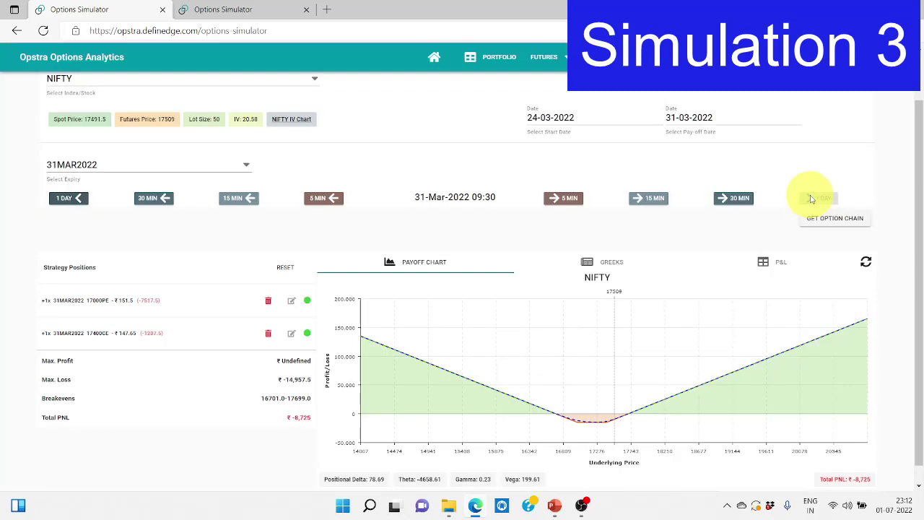
- Switch to the 07APR2022 simulator and advance its simulation day by day to 31-Mar-2022 09:20
click(264, 9)
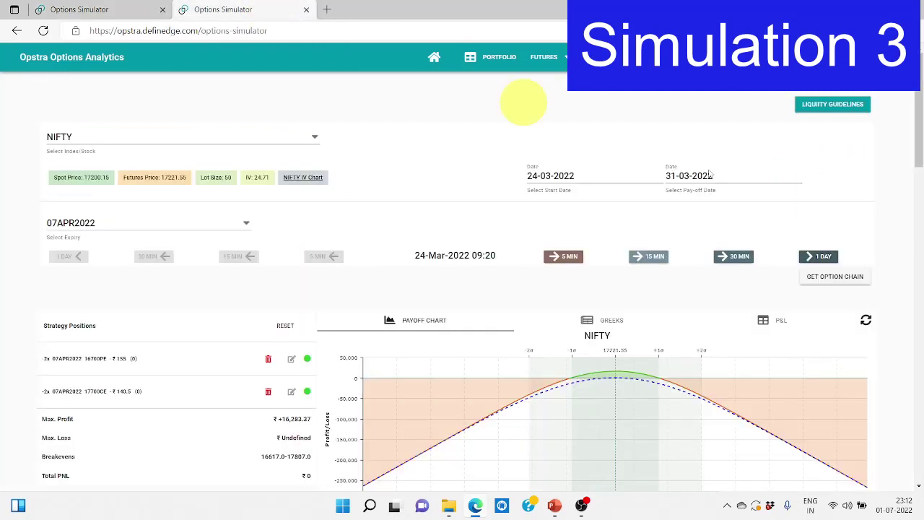
click(826, 257)
click(827, 257)
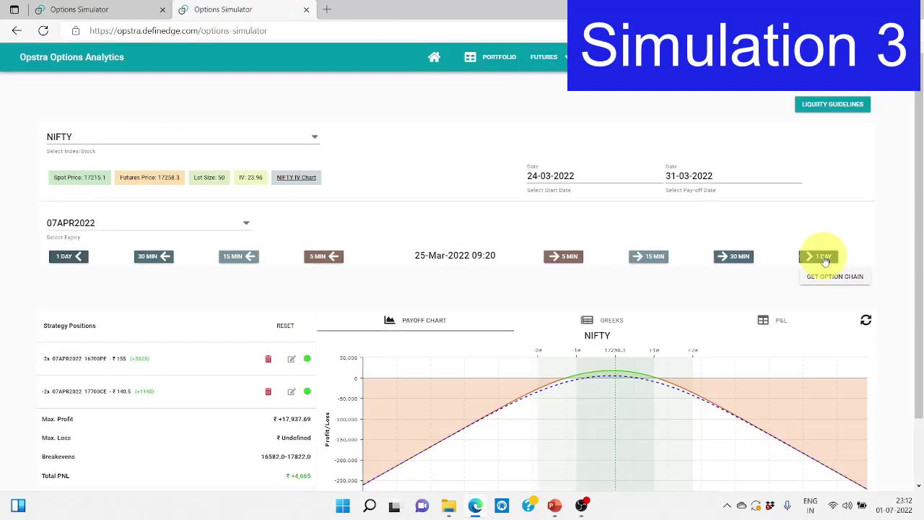
click(826, 257)
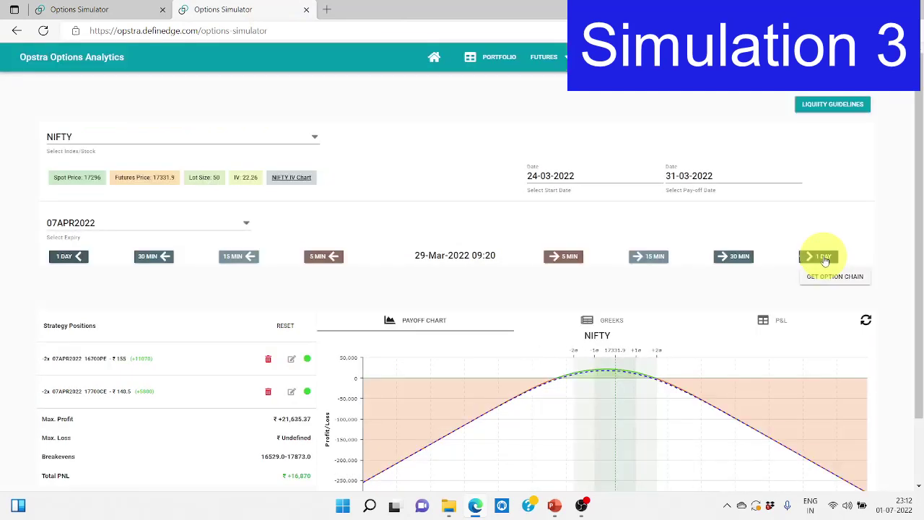
click(826, 256)
scroll(829, 259, down, 1)
click(825, 180)
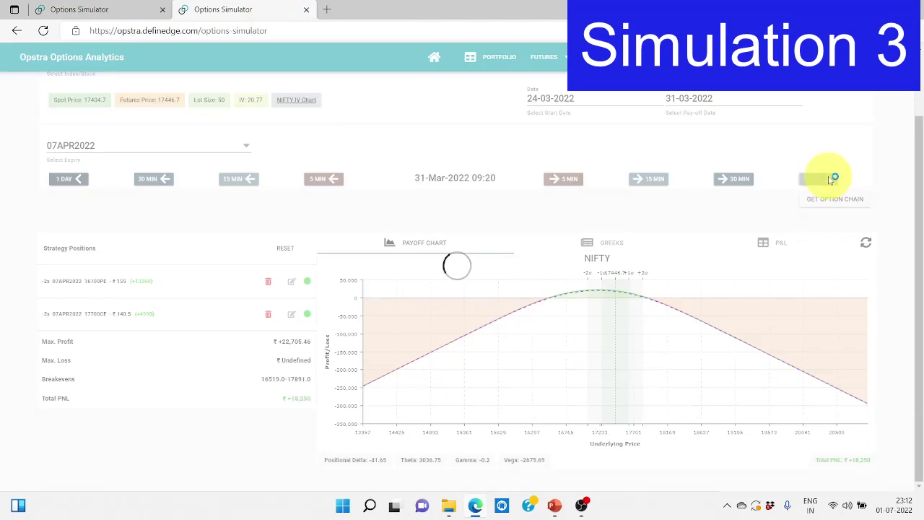
- Compare the positions and total PNL in both simulators with the 31st Mar row of the presentation's weekly profit/loss table
key(alt+Tab)
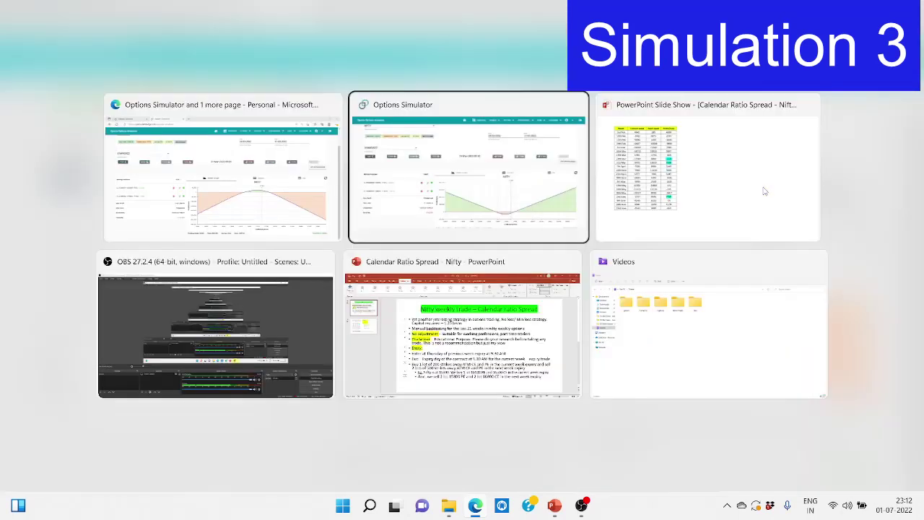
key(alt+Tab)
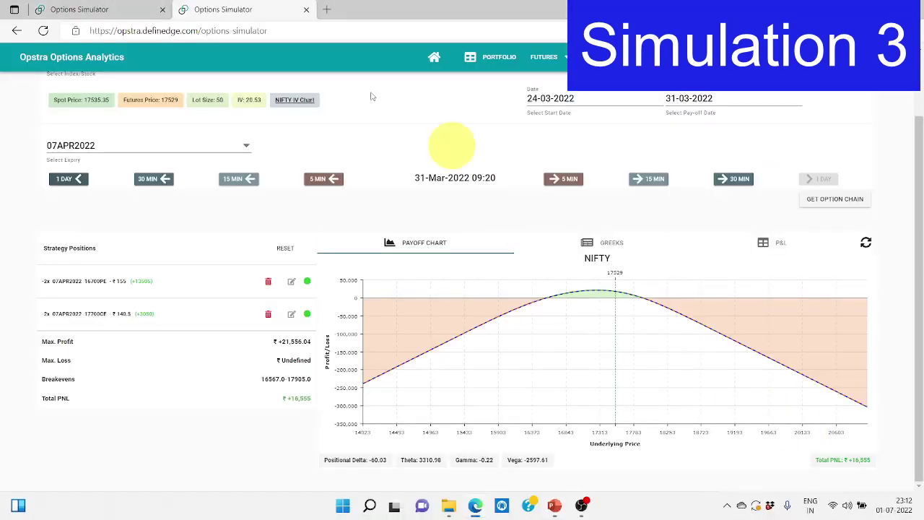
click(74, 11)
key(ctrl+Tab)
key(ctrl+Tab)
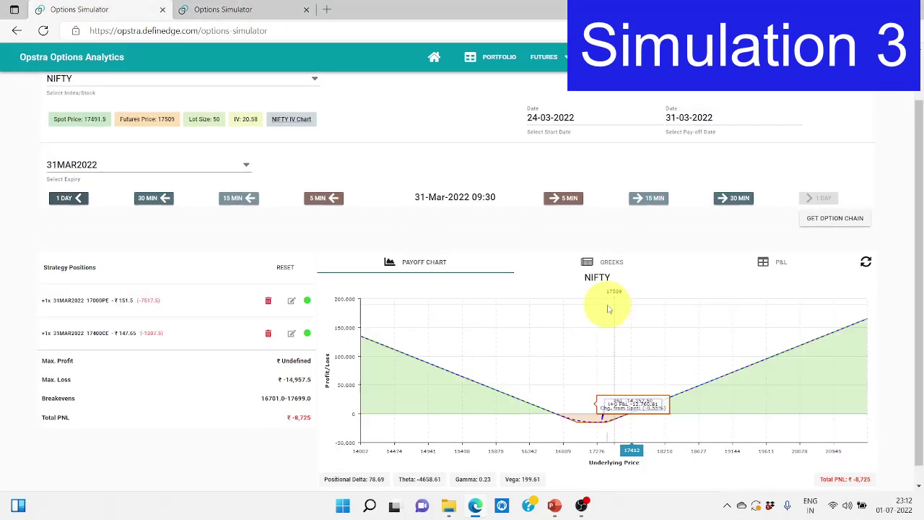
key(alt+Tab)
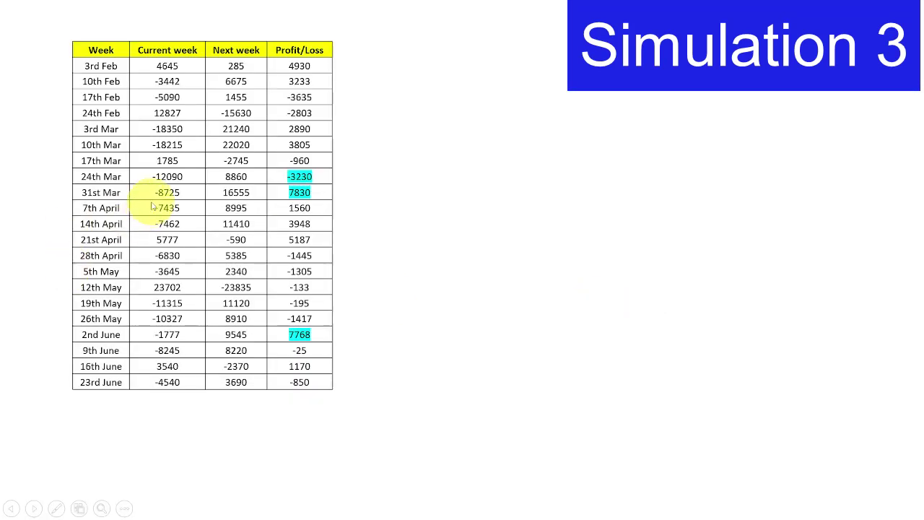
click(306, 198)
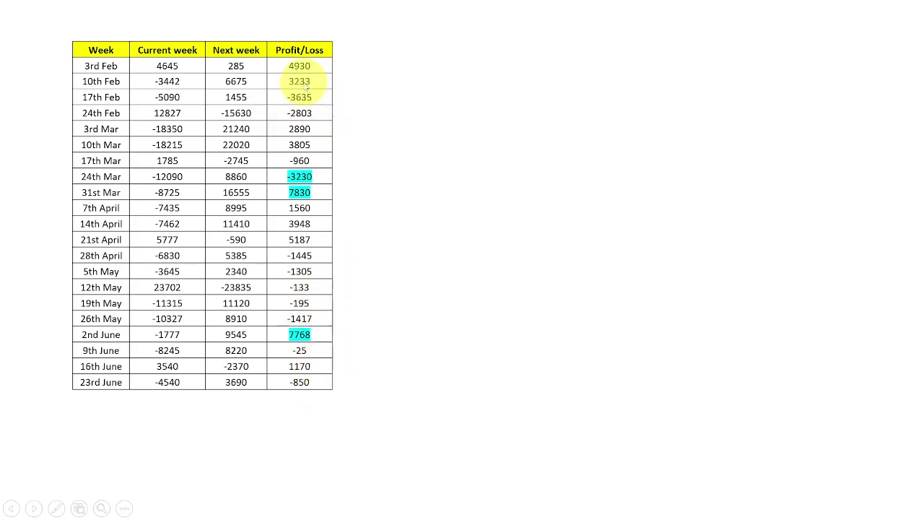
- Reveal the slide's overall profitability summary, monthly profit/loss and ROI table, and concluding remarks
click(367, 121)
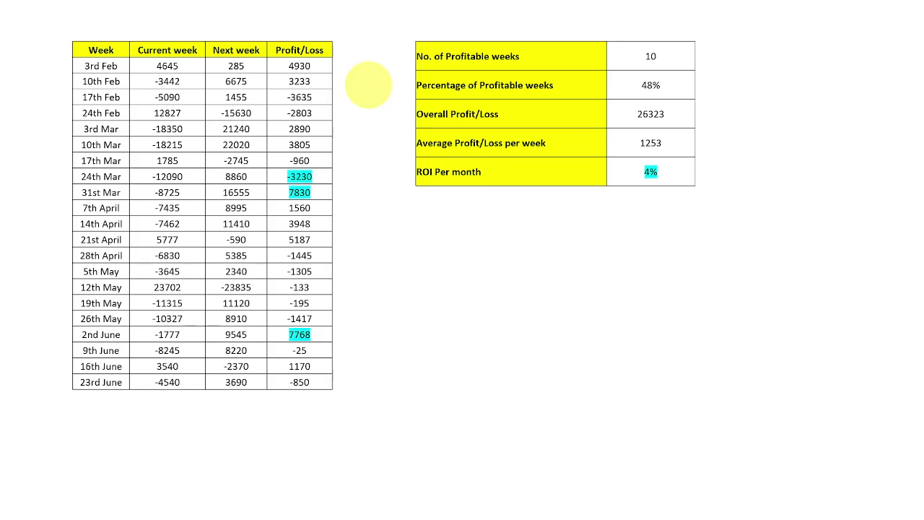
click(368, 84)
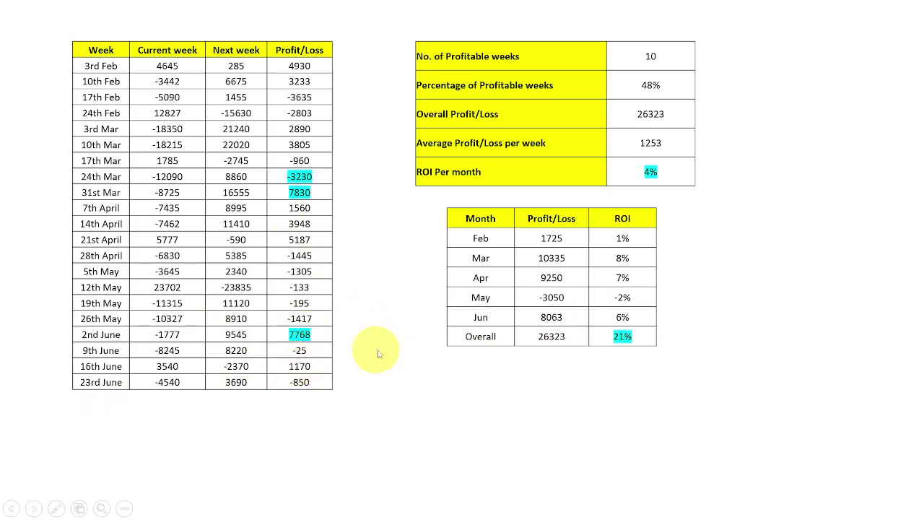
click(519, 372)
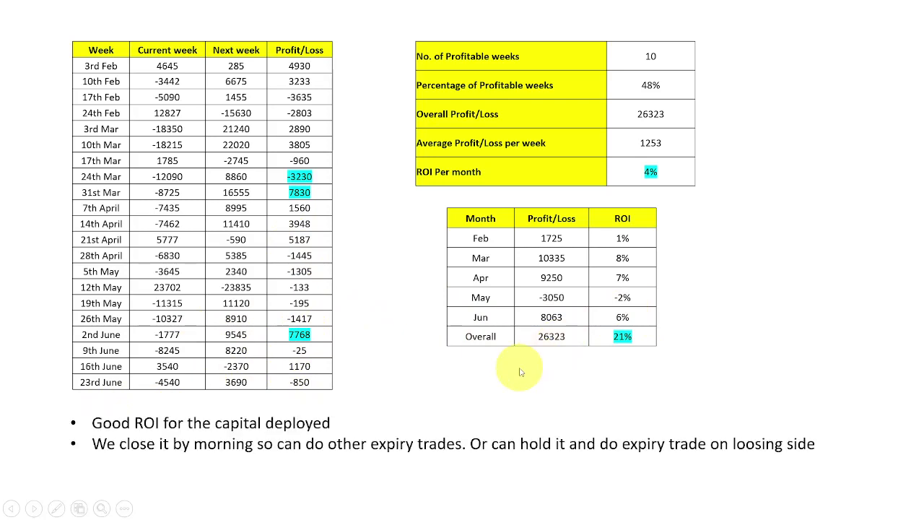